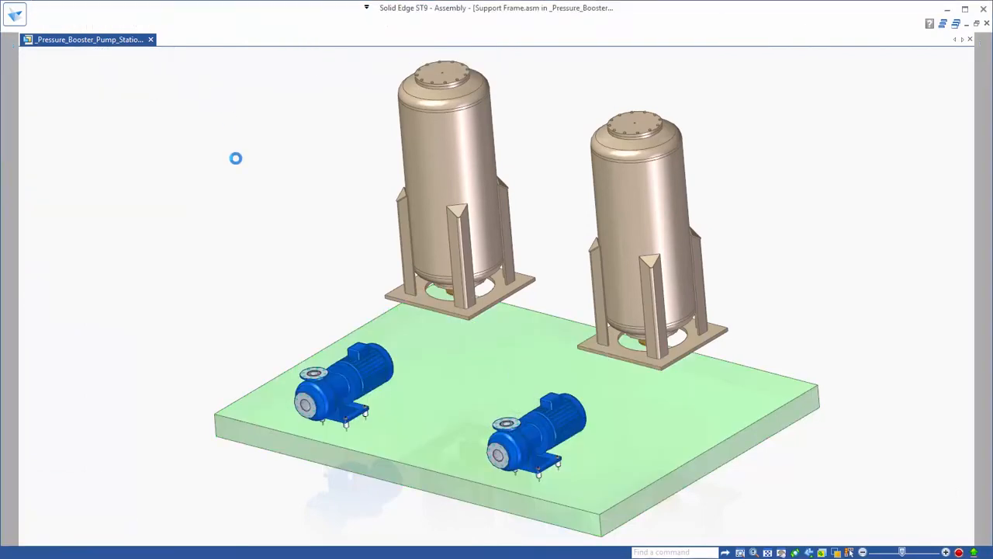
Edit Base.par in place, extrude the undersides of both tank stands down to the base's top surface, and return to the assembly
click(454, 386)
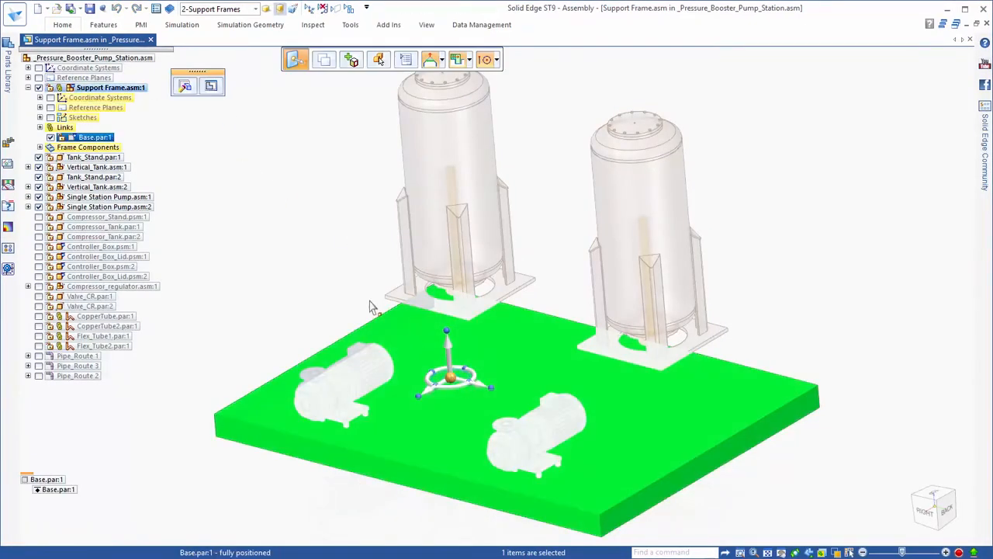
click(212, 87)
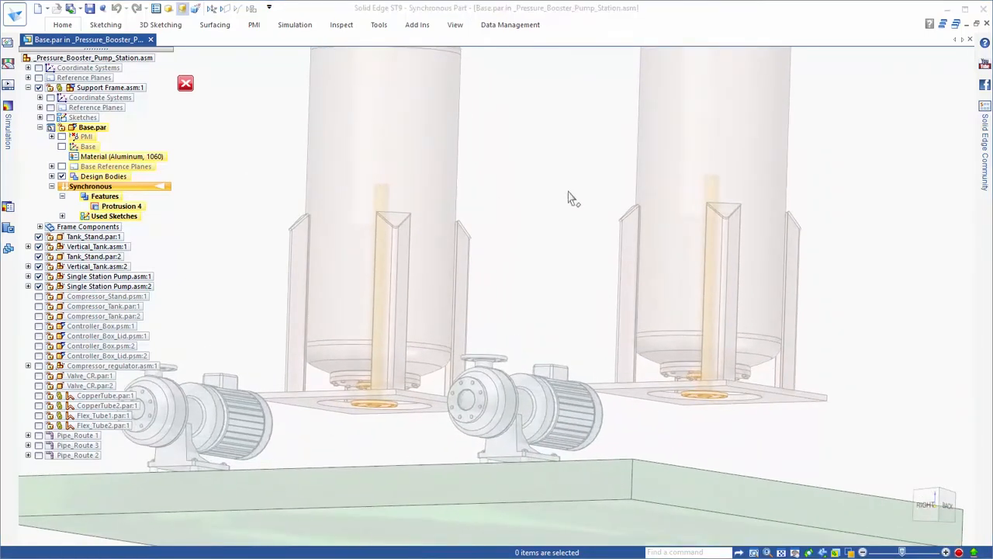
right_click(571, 198)
click(551, 208)
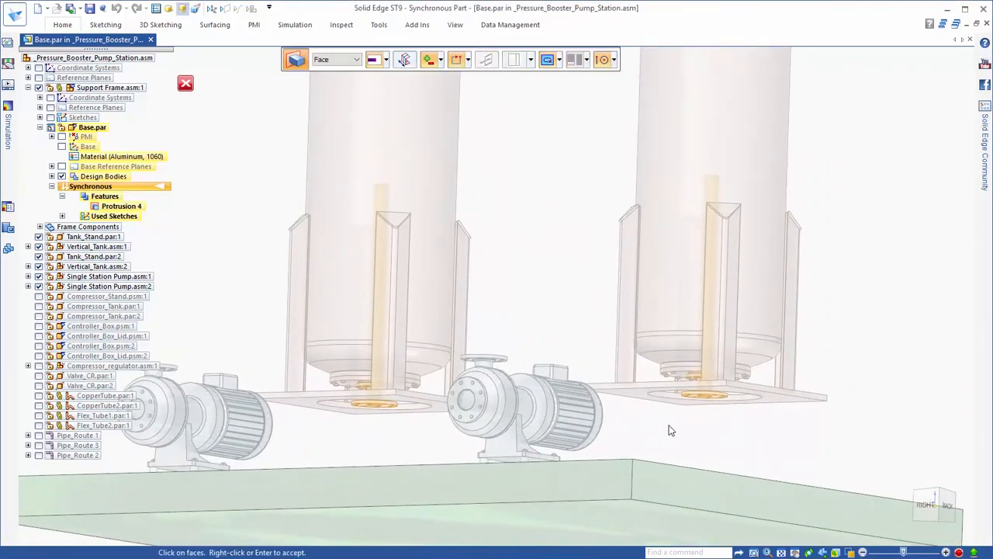
click(630, 397)
click(299, 405)
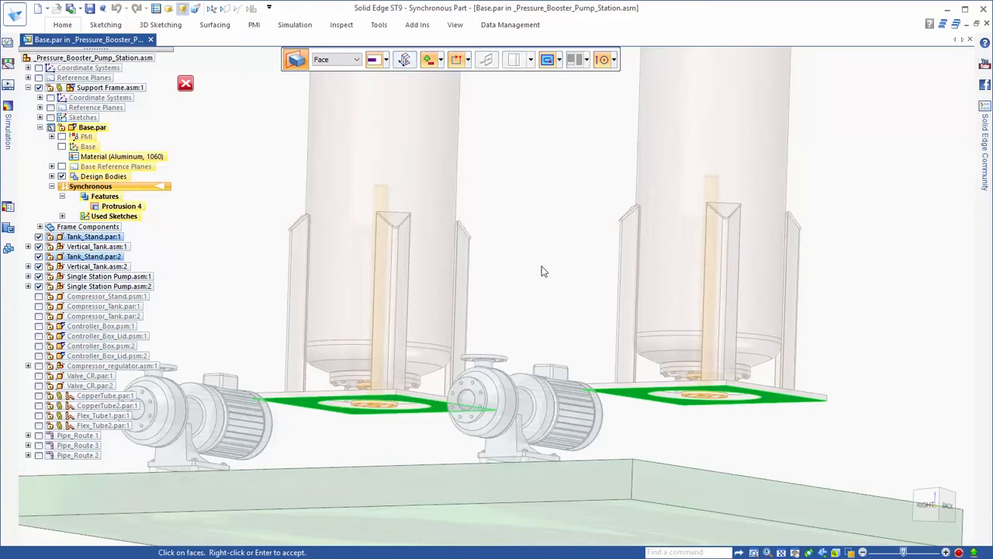
right_click(557, 280)
scroll(556, 275, down, 5)
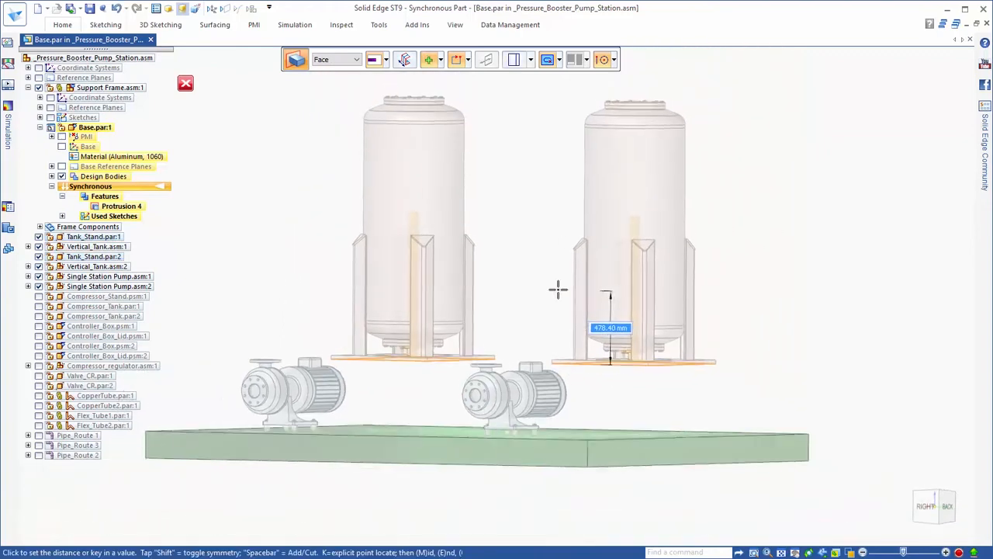
scroll(763, 410, up, 1)
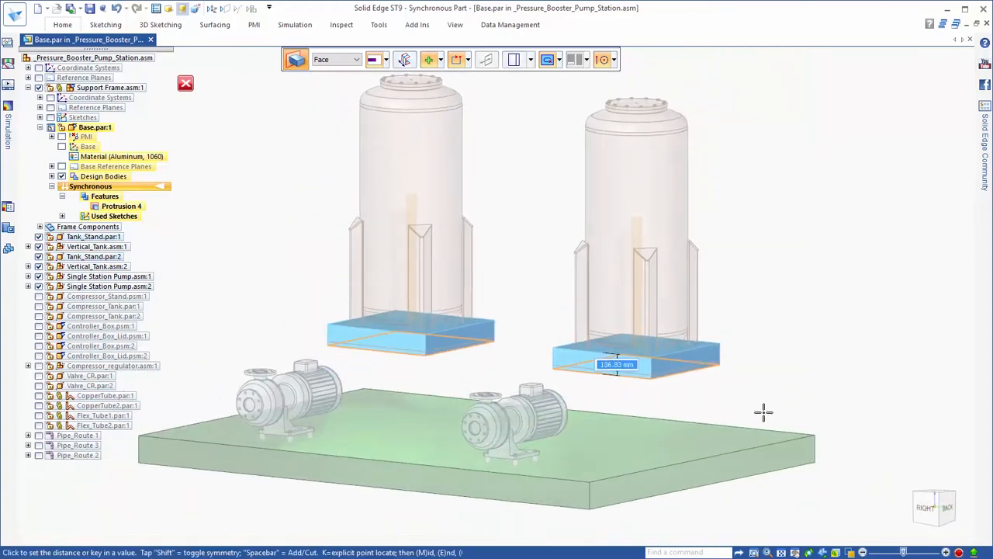
click(817, 434)
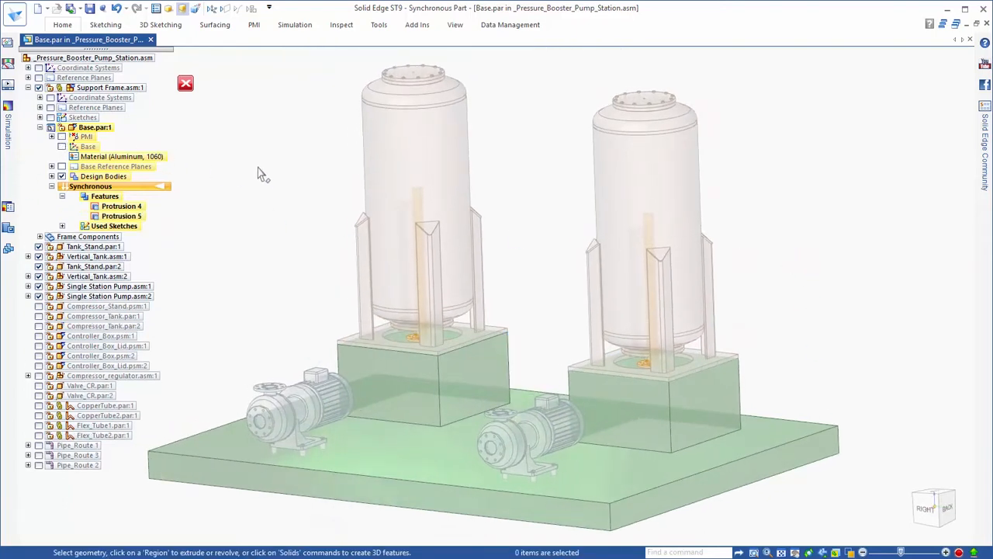
click(185, 83)
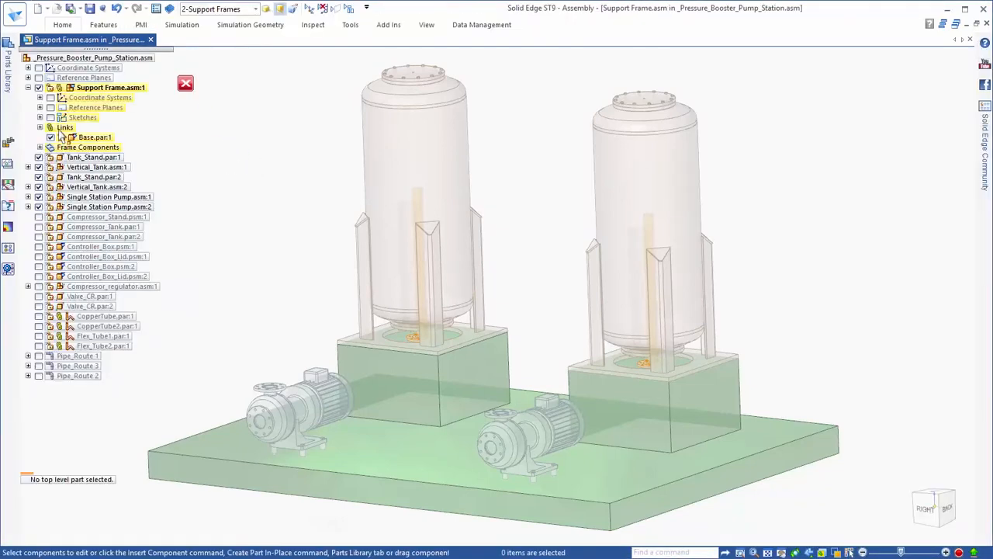
Show the Support Frame sketches and start the Cross Frames sketch on the top face of the base
click(51, 117)
key(ctrl+r)
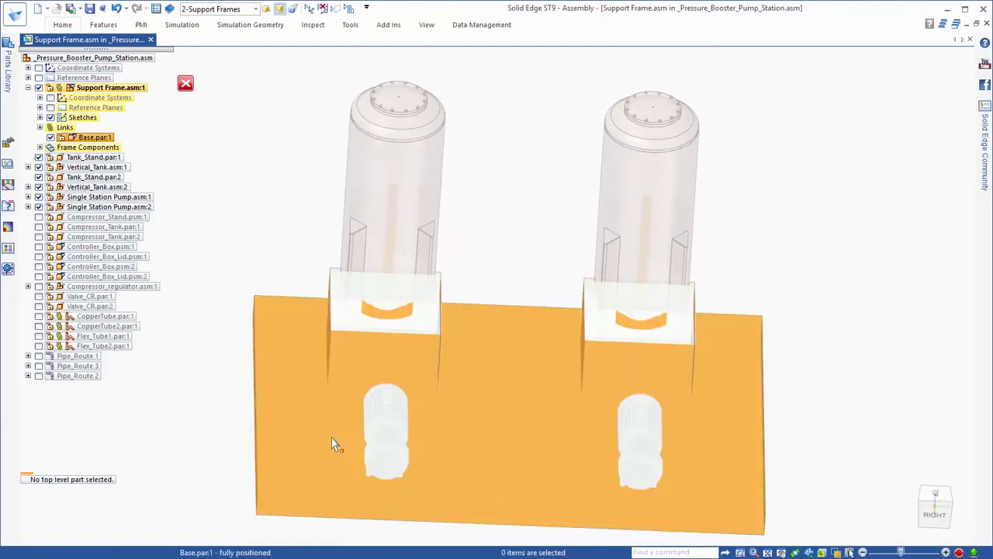
click(332, 443)
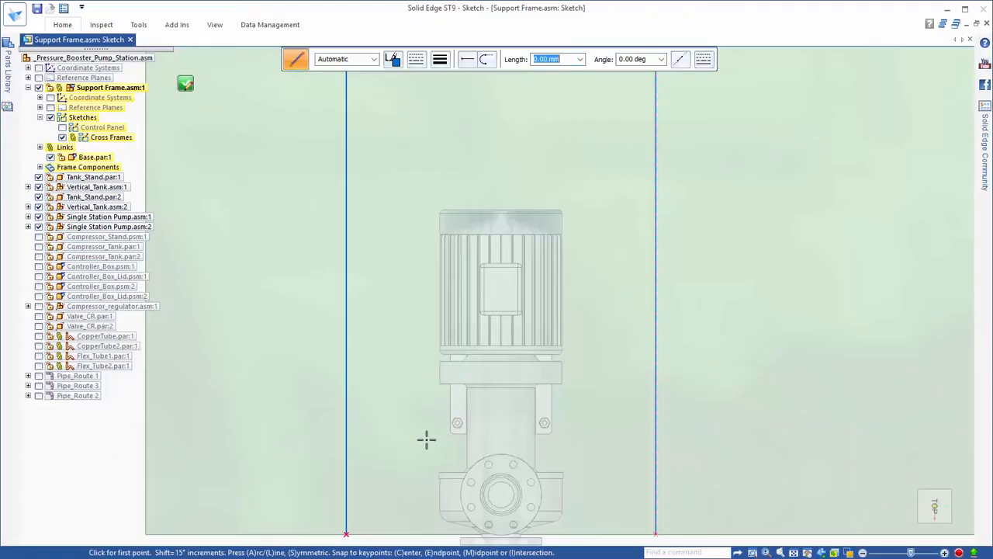
Sketch cross lines between the outer vertical lines, level with the front and rear mounting bolts of the pumps
click(347, 420)
scroll(303, 421, down, 3)
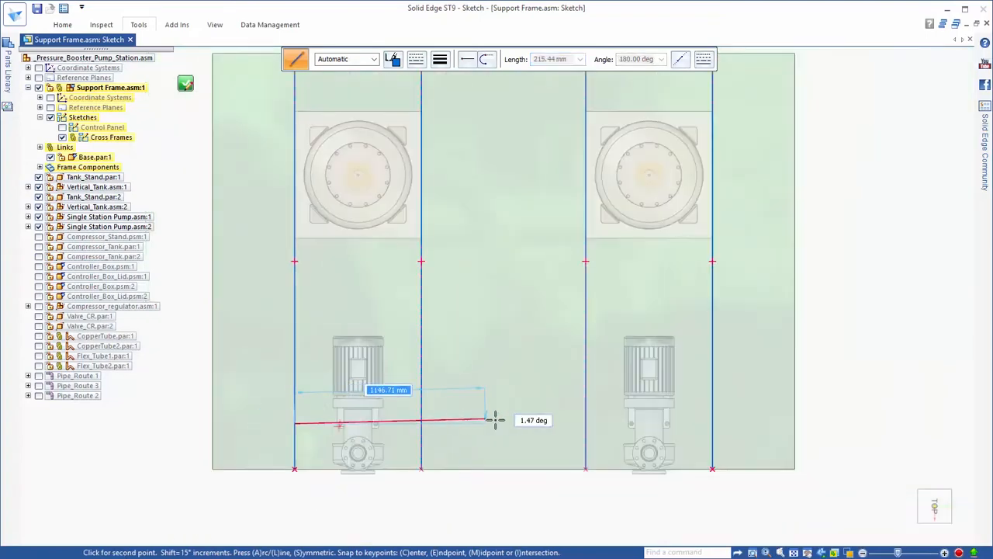
click(711, 424)
scroll(457, 434, up, 3)
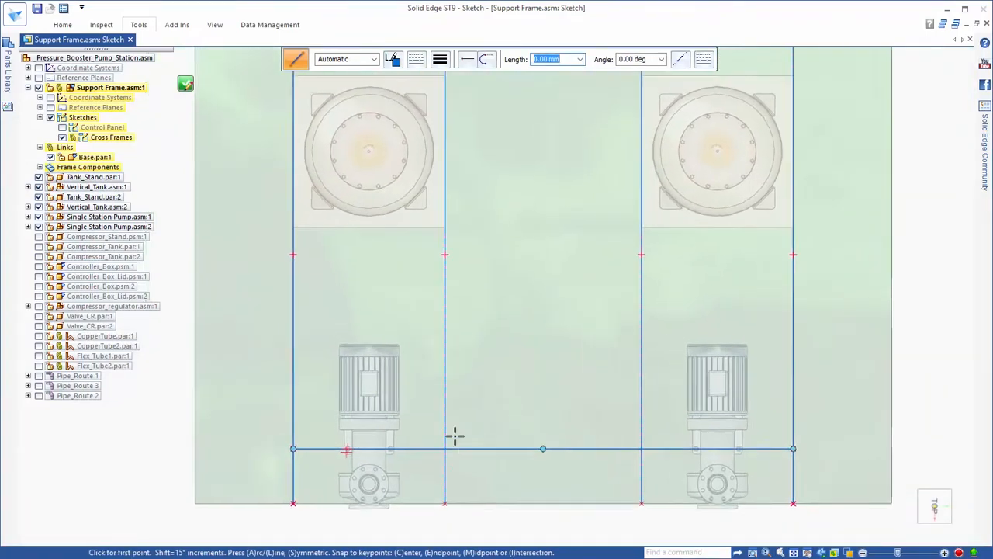
middle_drag(455, 436, 336, 370)
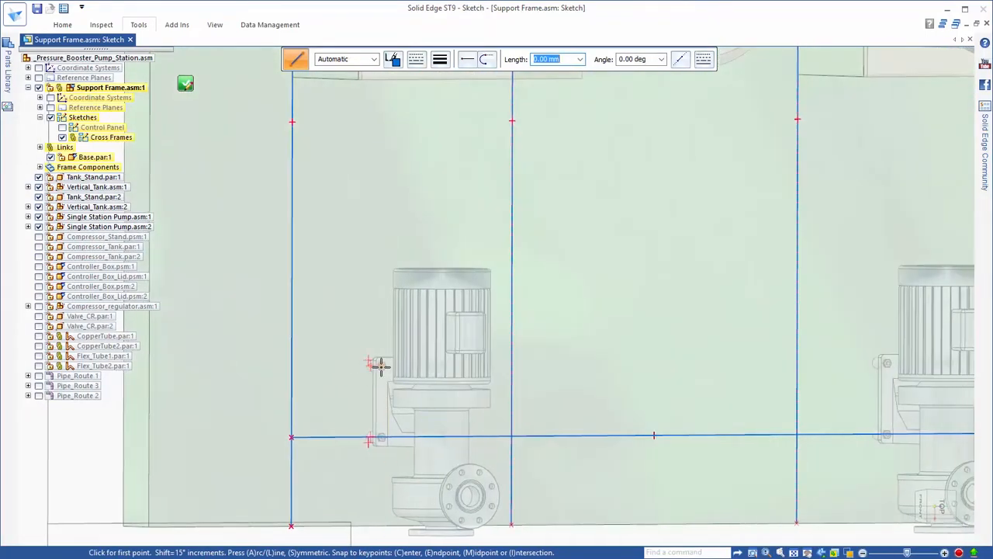
click(299, 364)
scroll(271, 377, down, 3)
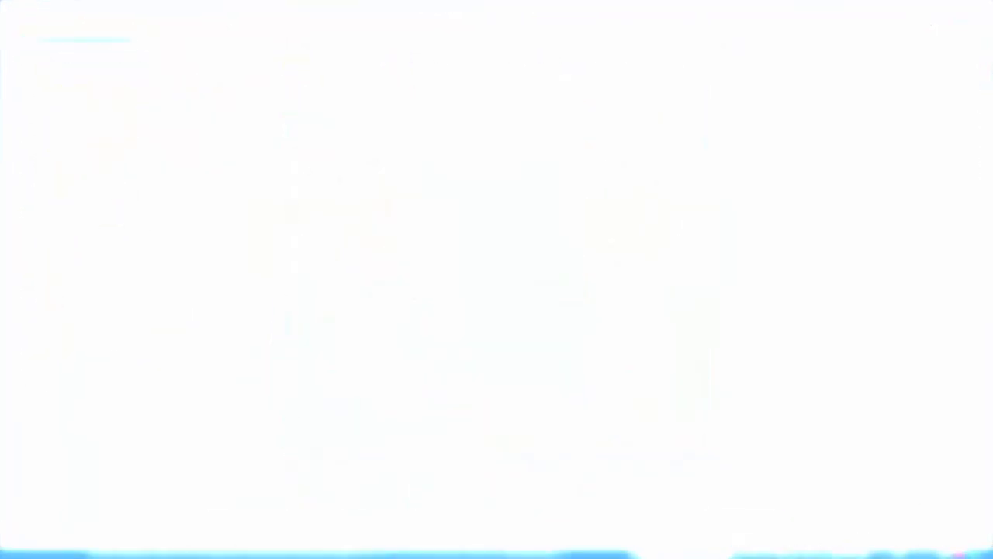
Create SquareTubing 80x80x5 frame members along the four long sketch lines running from the tanks to the pump side
right_click(238, 202)
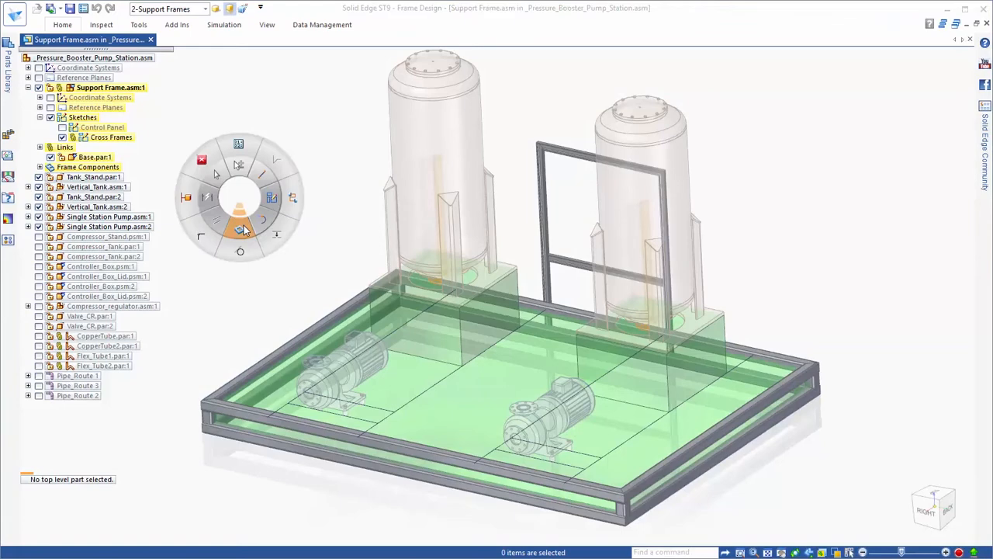
click(244, 225)
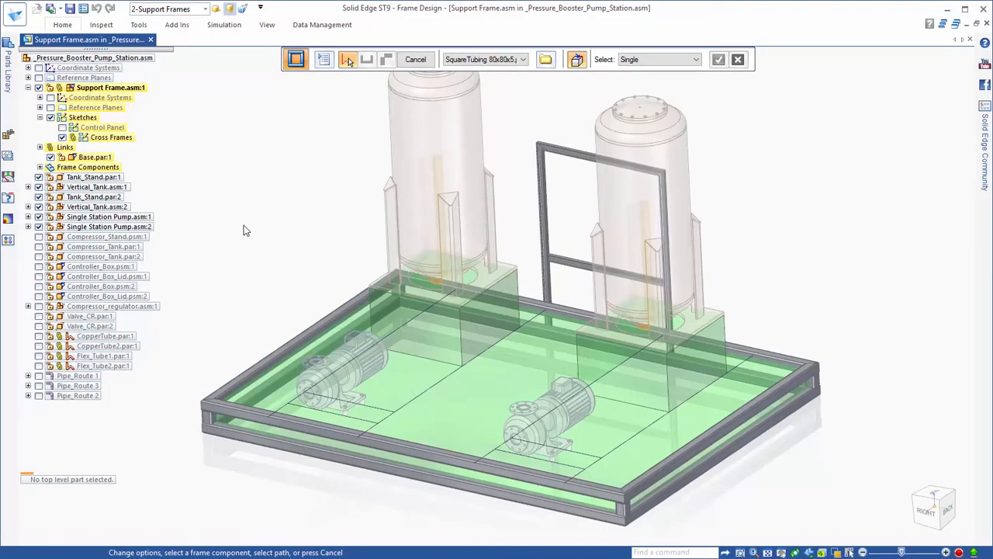
click(383, 335)
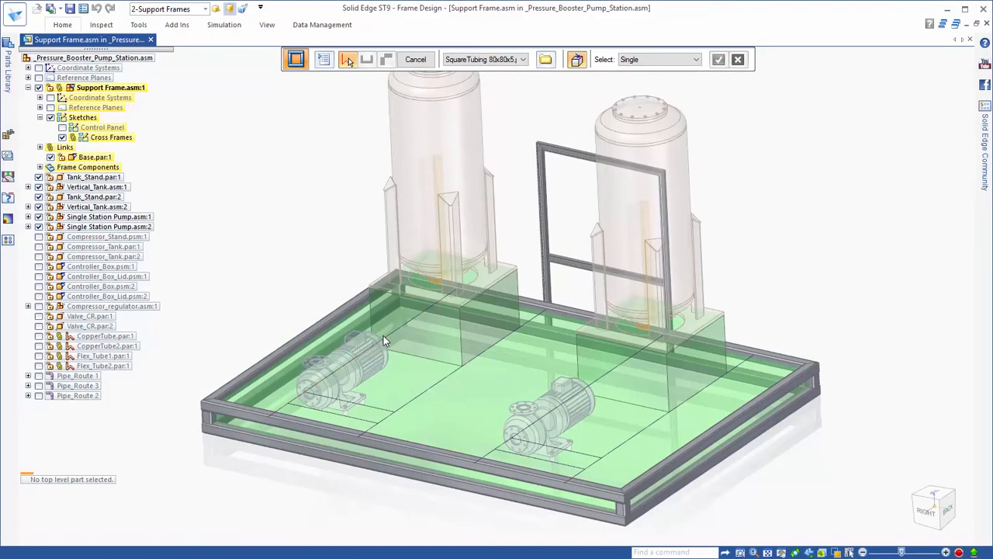
click(554, 418)
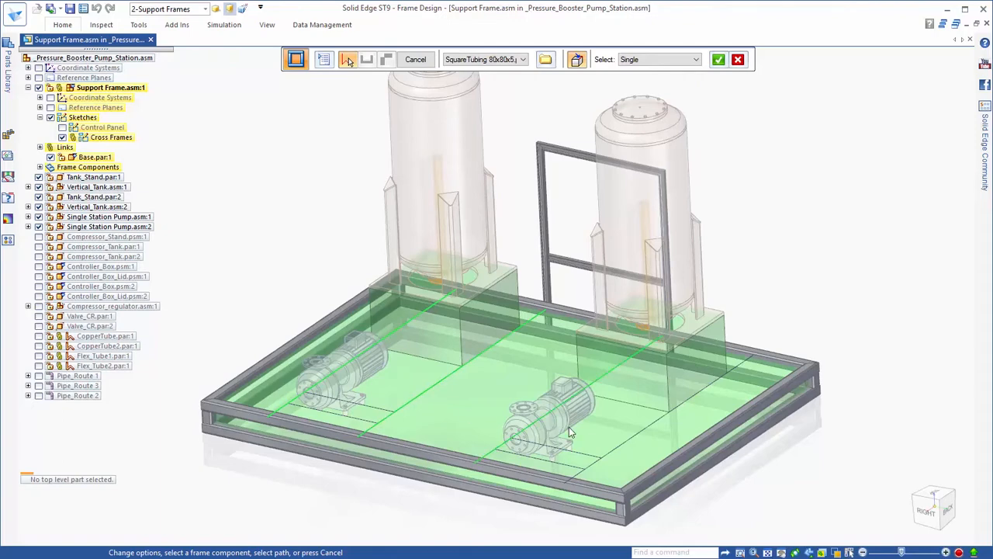
click(741, 363)
right_click(802, 223)
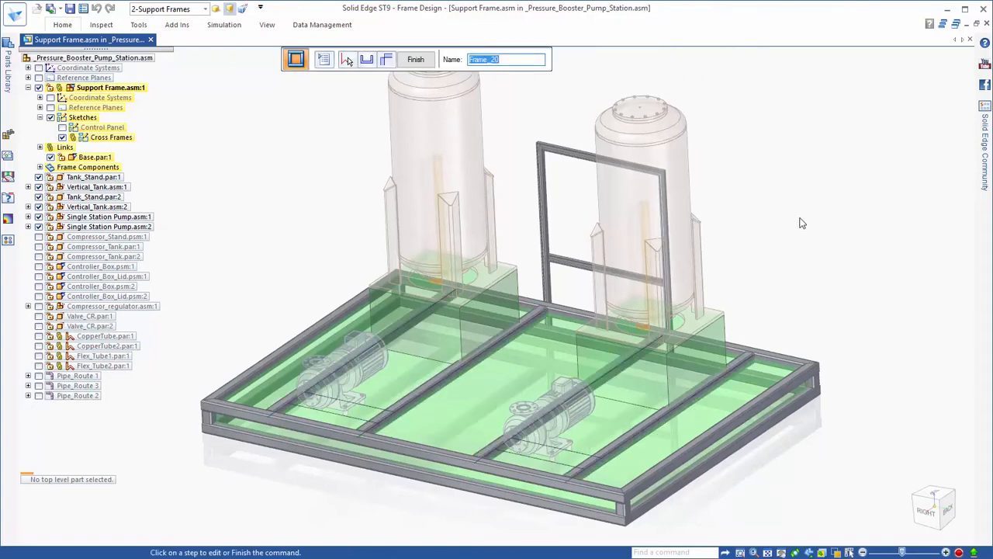
right_click(802, 223)
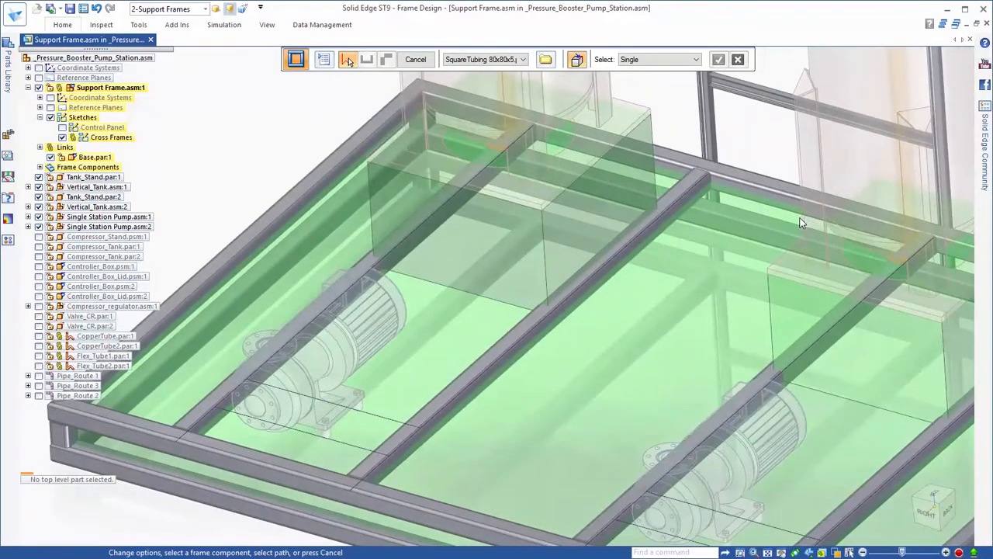
Create C-Channel 50x25 frame members along the four short sketch lines beneath the two pumps
click(509, 62)
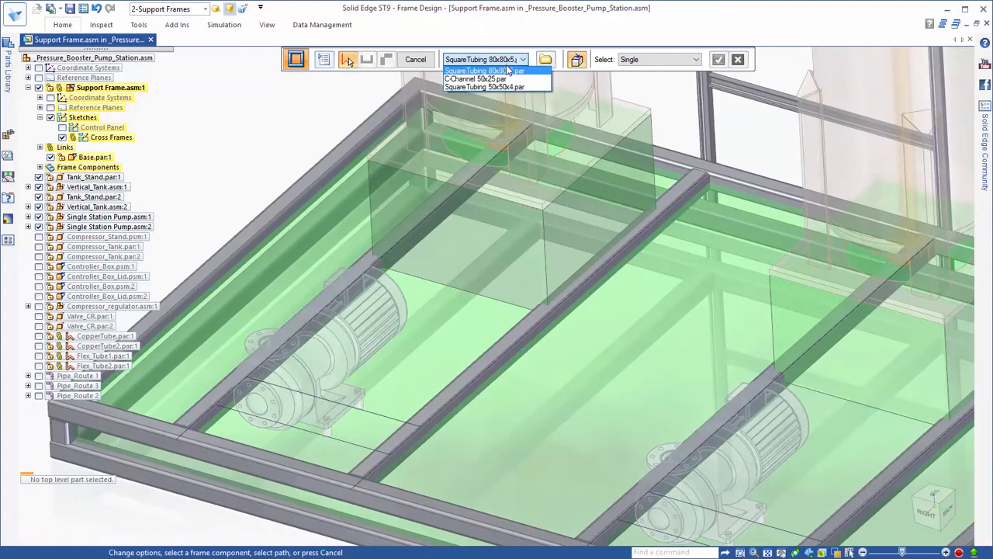
click(497, 79)
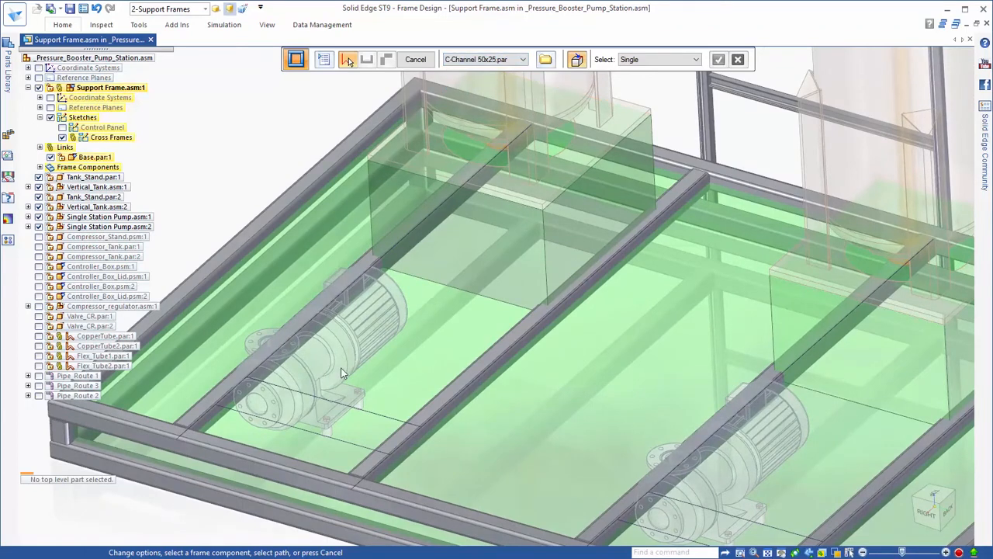
click(341, 442)
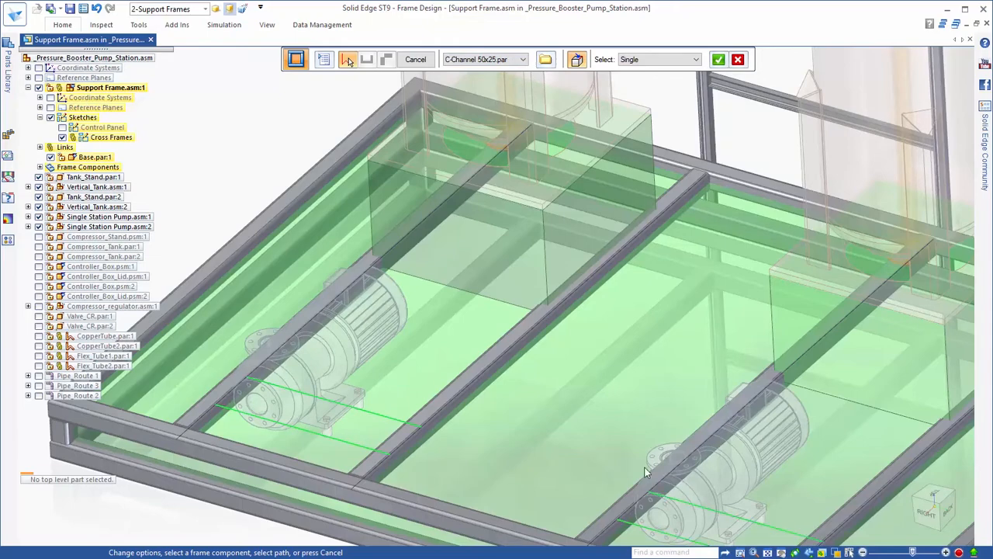
right_click(528, 411)
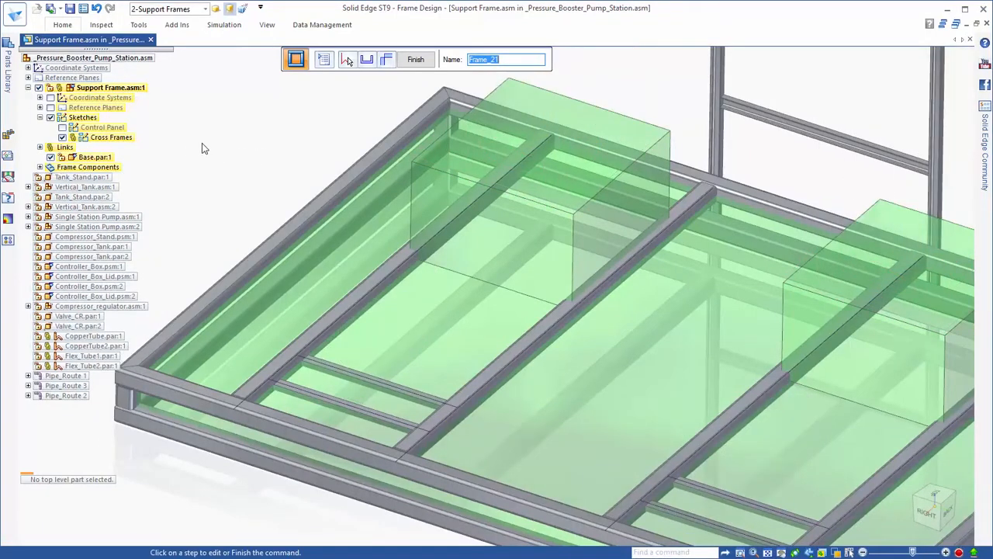
Reposition the pump-support C-channels by moving their cross-section origin to the centred keypoint just inside the web
scroll(350, 346, up, 6)
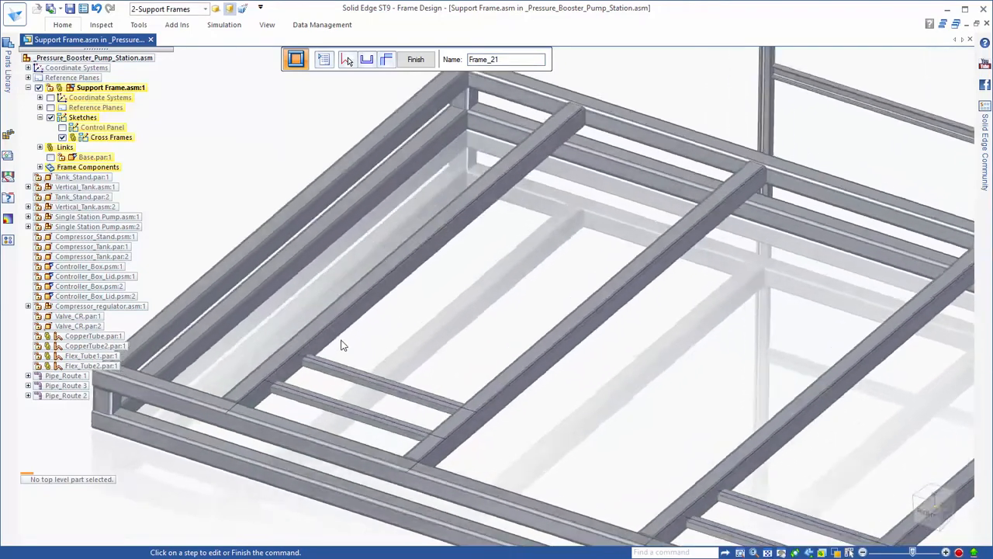
scroll(395, 357, up, 5)
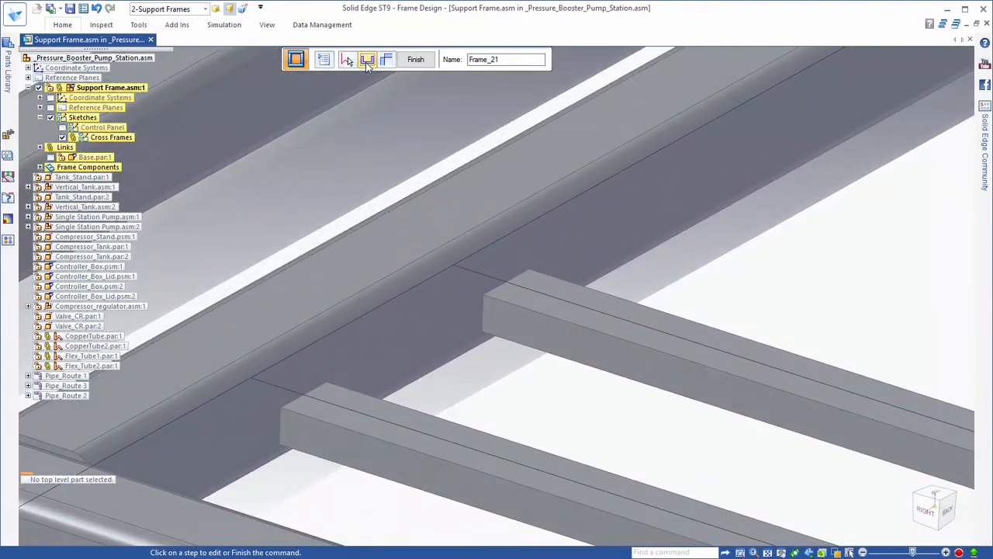
click(367, 63)
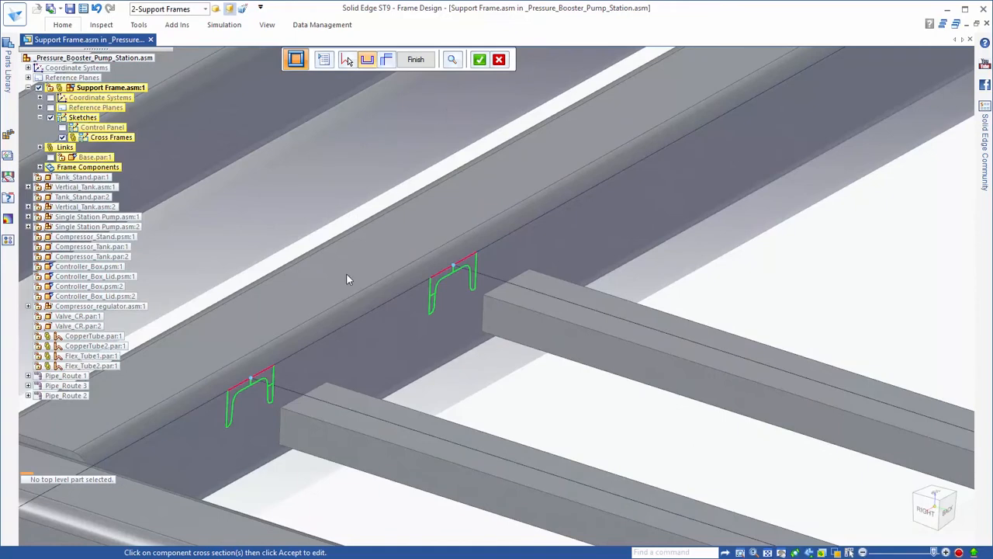
click(475, 293)
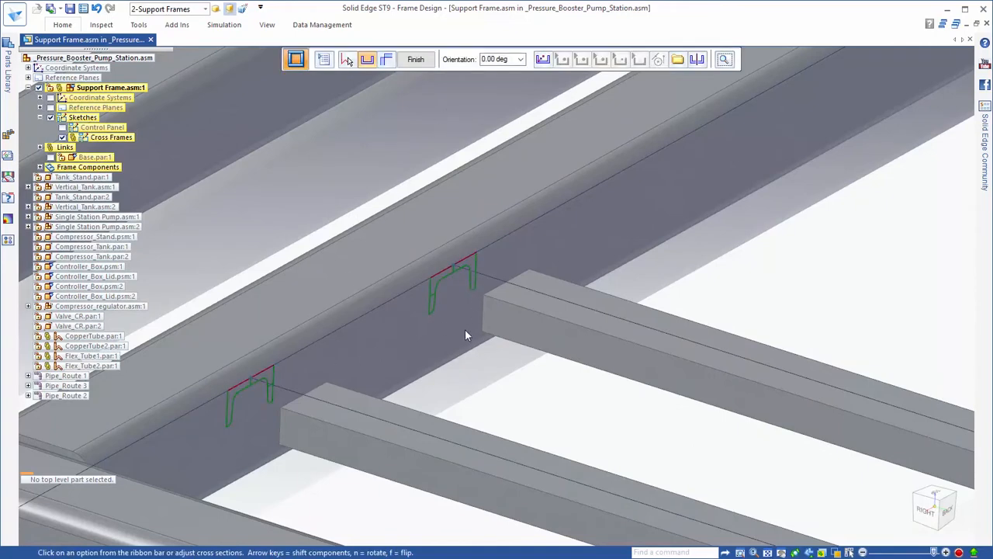
click(543, 65)
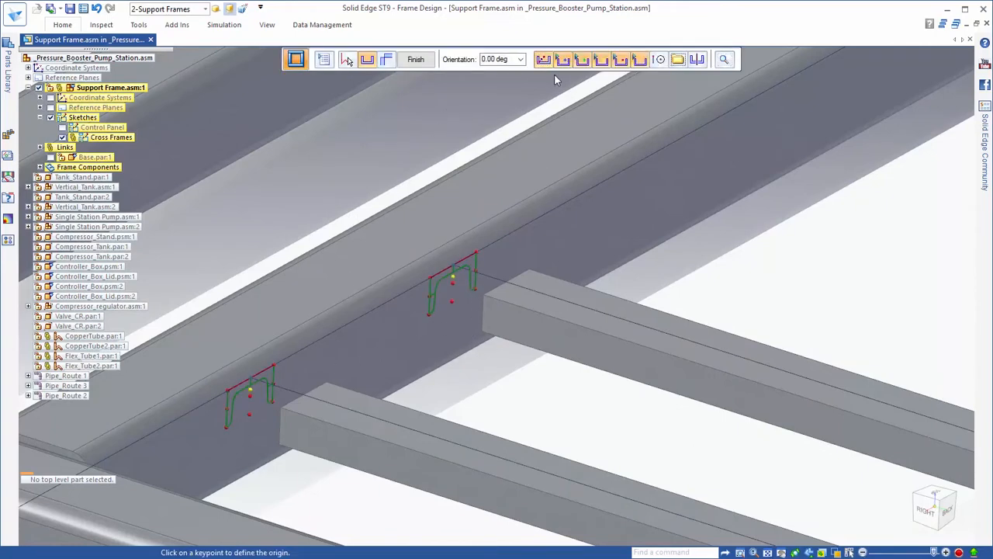
click(250, 389)
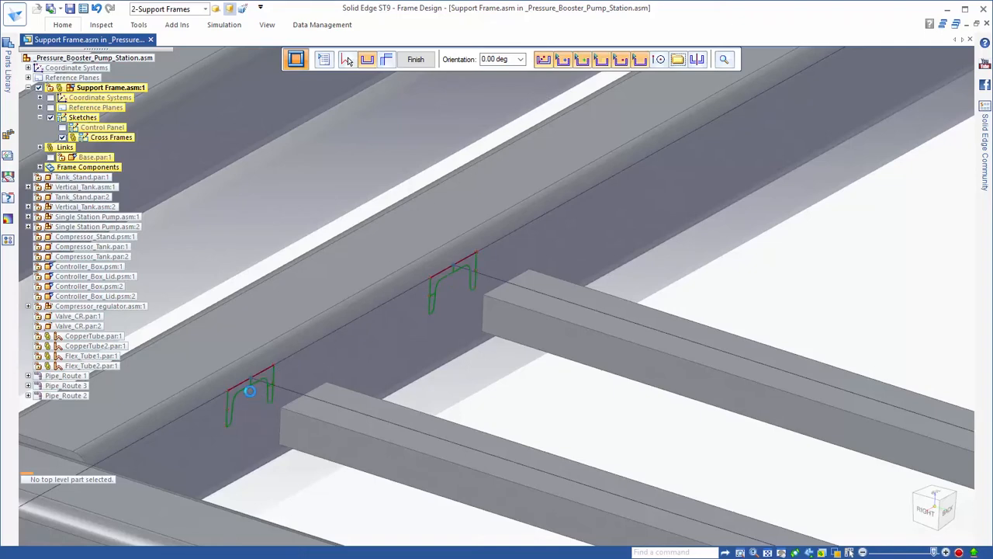
right_click(306, 504)
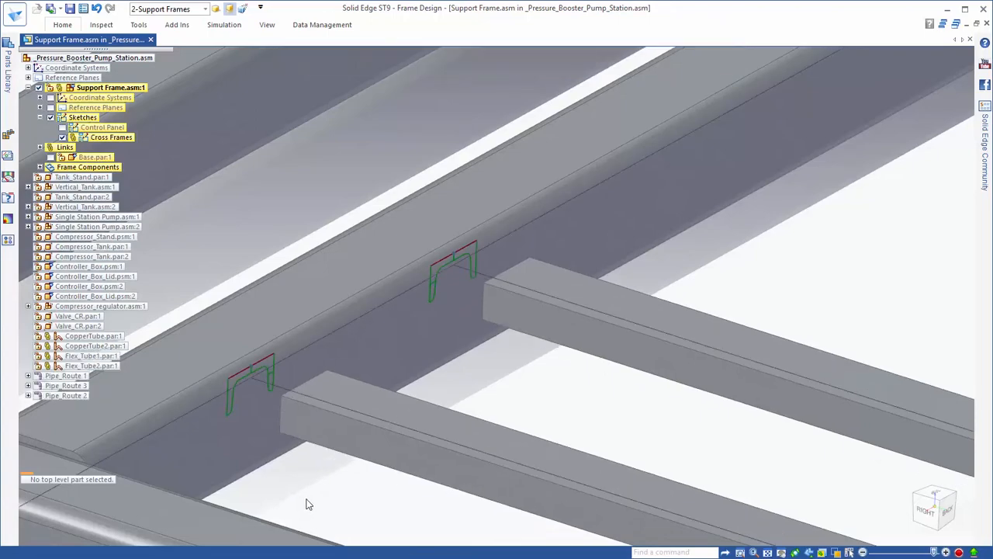
Leave the Frame command and display Base.par again
scroll(305, 497, down, 8)
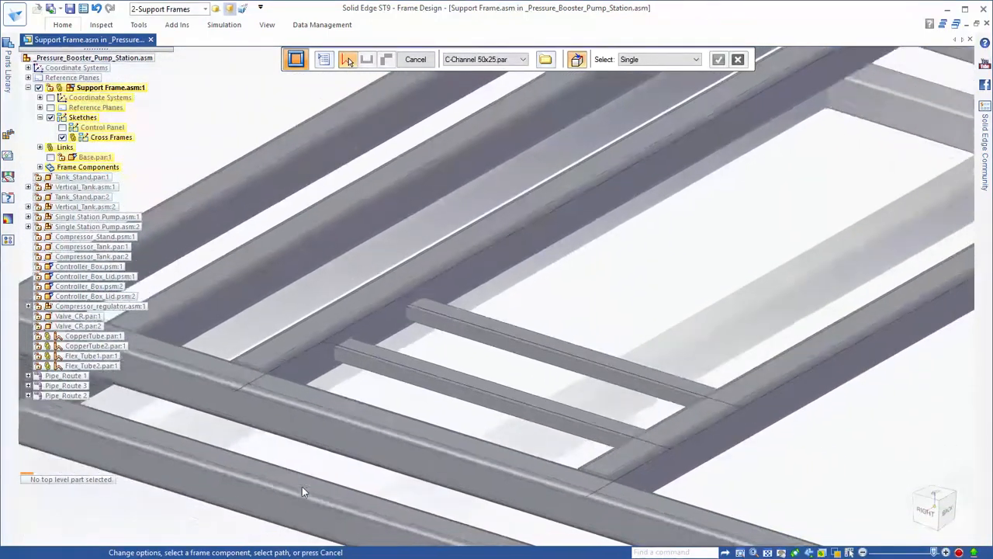
scroll(303, 492, down, 2)
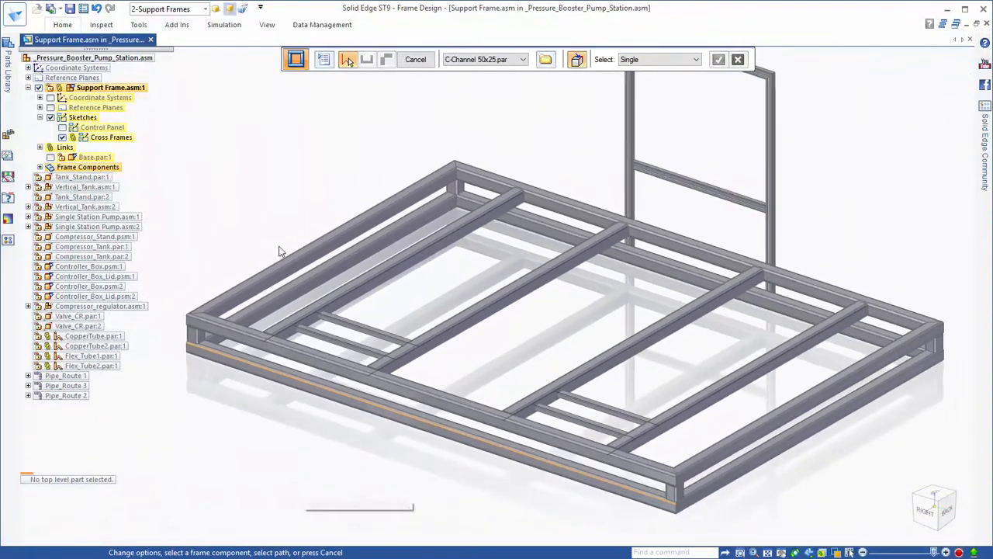
right_click(266, 111)
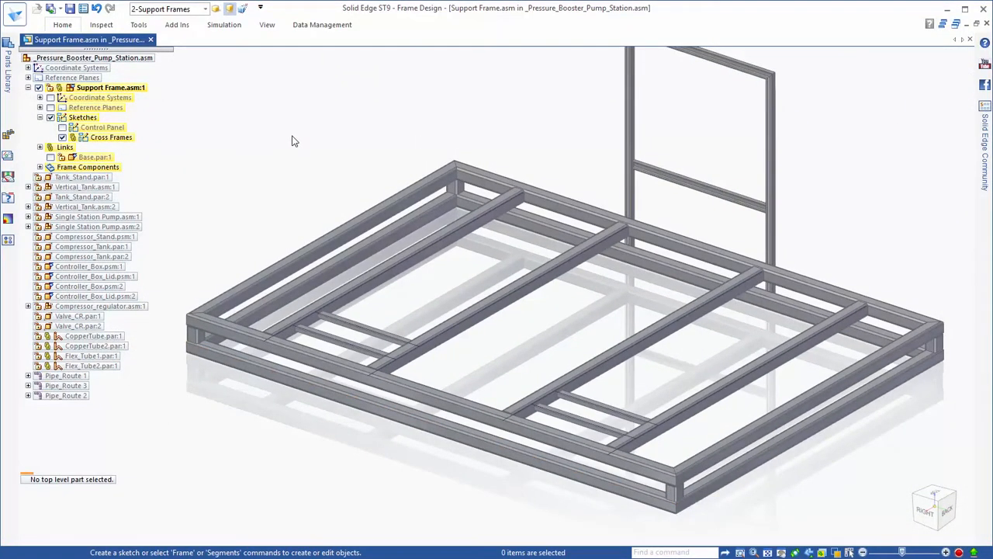
click(51, 157)
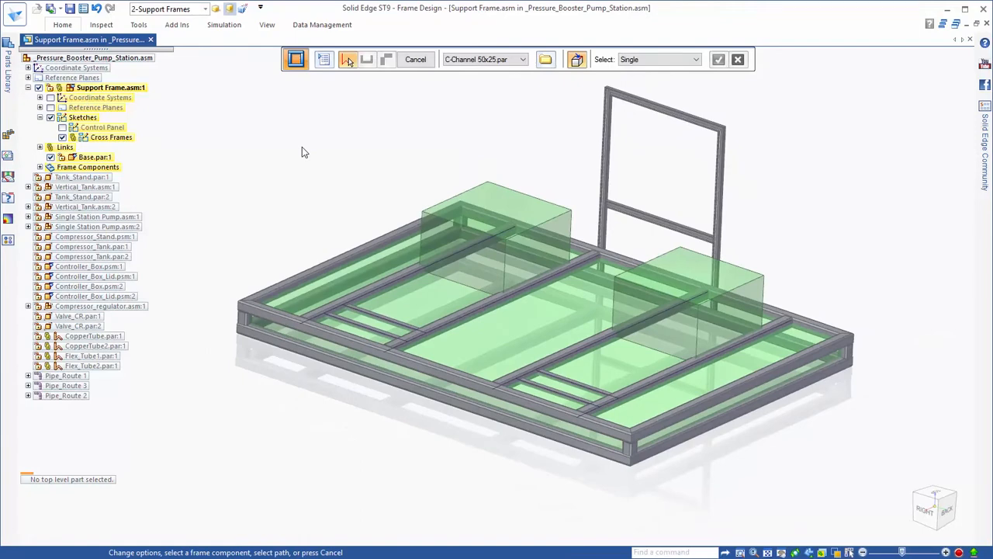
Create SquareTubing 50x50x4 frame members along the top and vertical edges of both tank blocks, leaving out their bottom edges
key(ctrl+k)
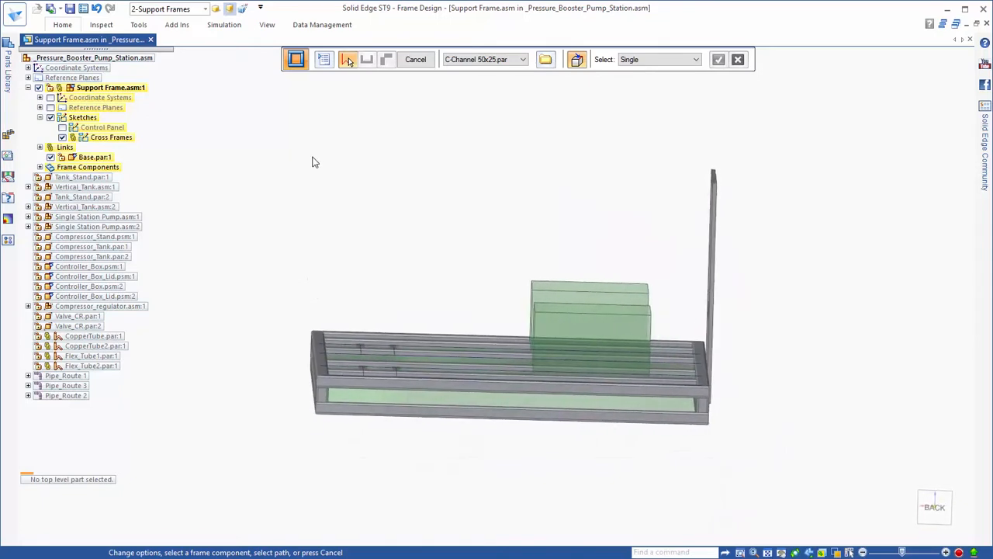
drag(511, 226, 680, 443)
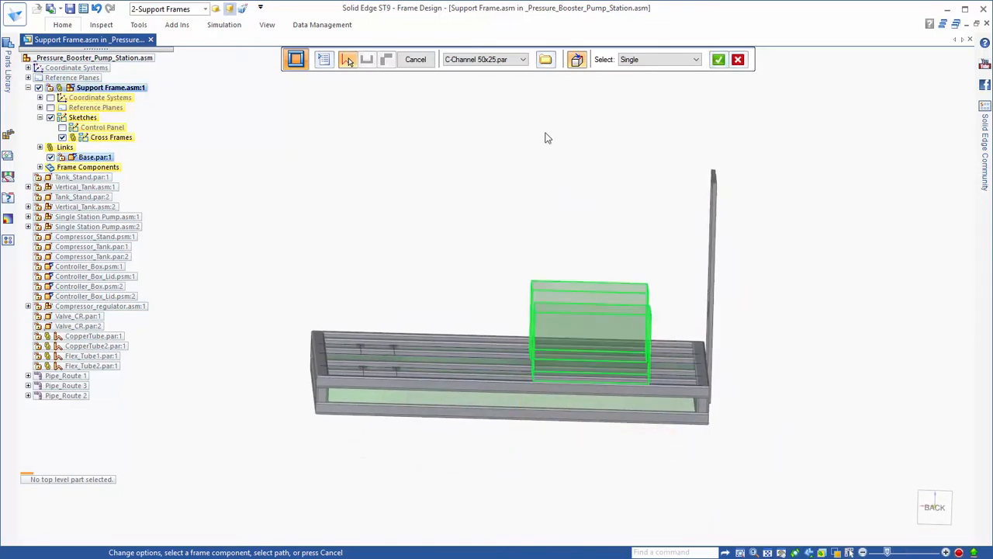
click(522, 61)
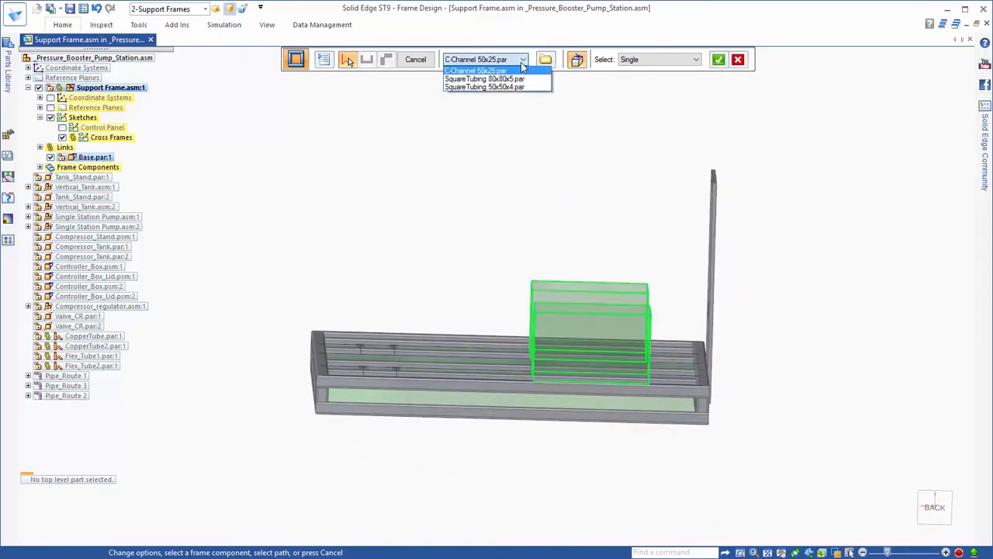
click(518, 87)
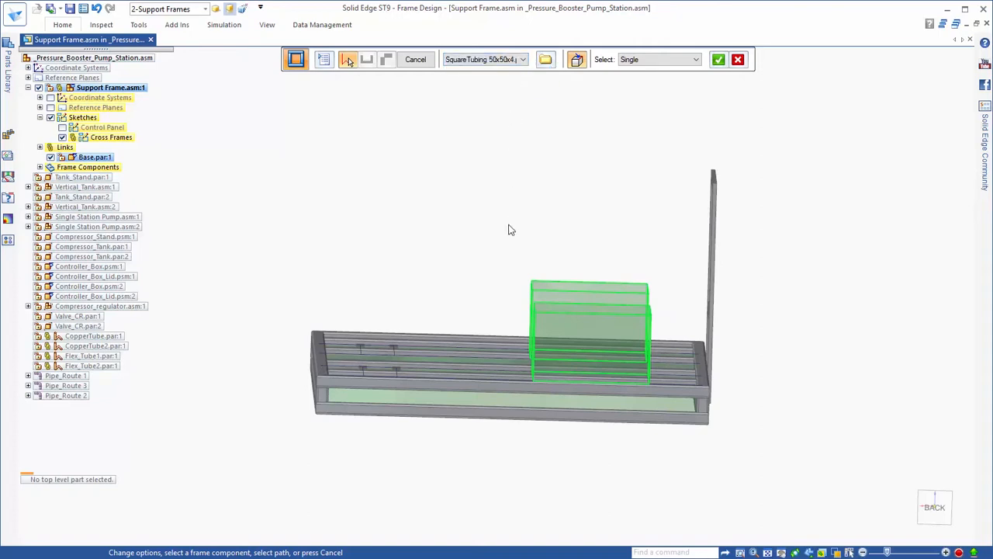
middle_drag(591, 341, 597, 353)
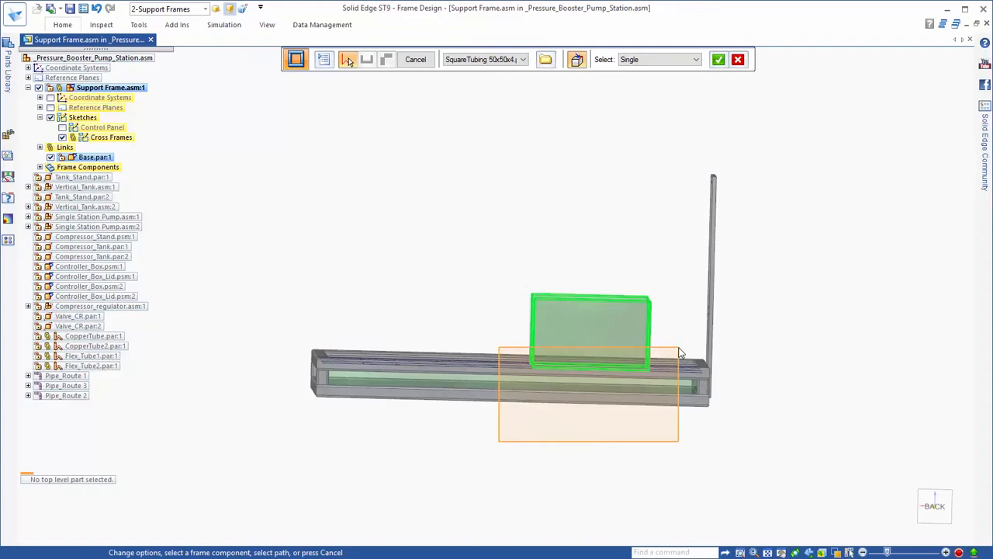
click(590, 363)
key(ctrl+i)
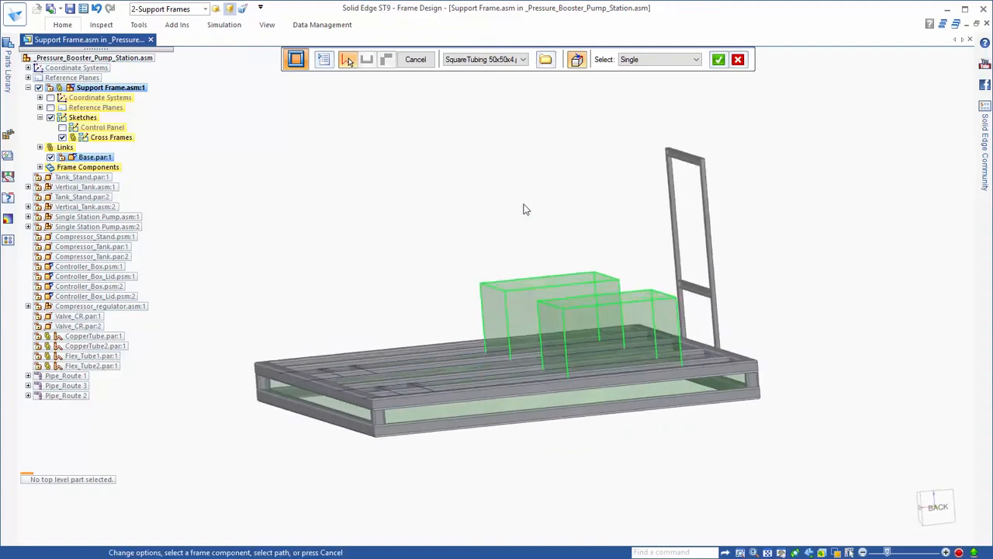
right_click(418, 162)
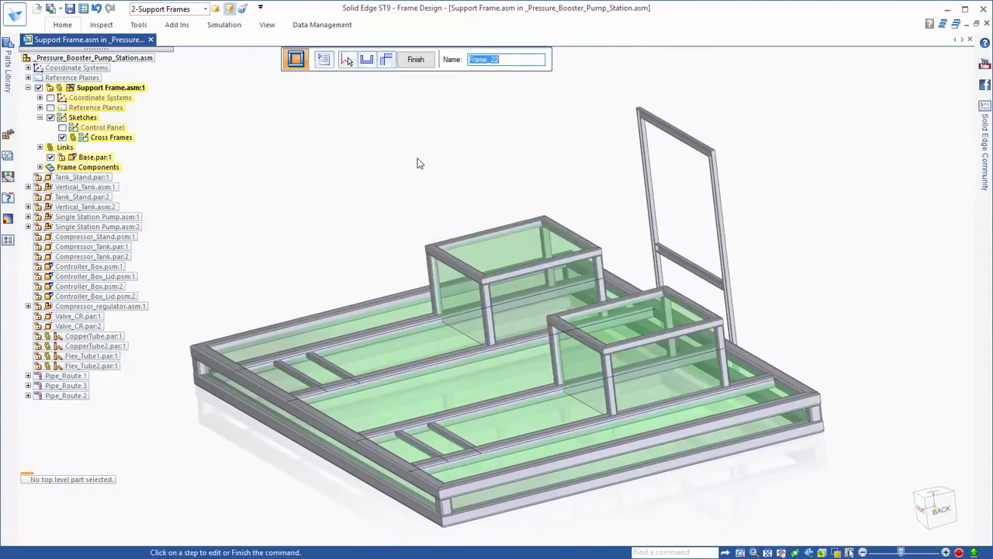
Try butt-joined corners on the tank block frames by applying that corner treatment in the frame options
scroll(418, 163, up, 5)
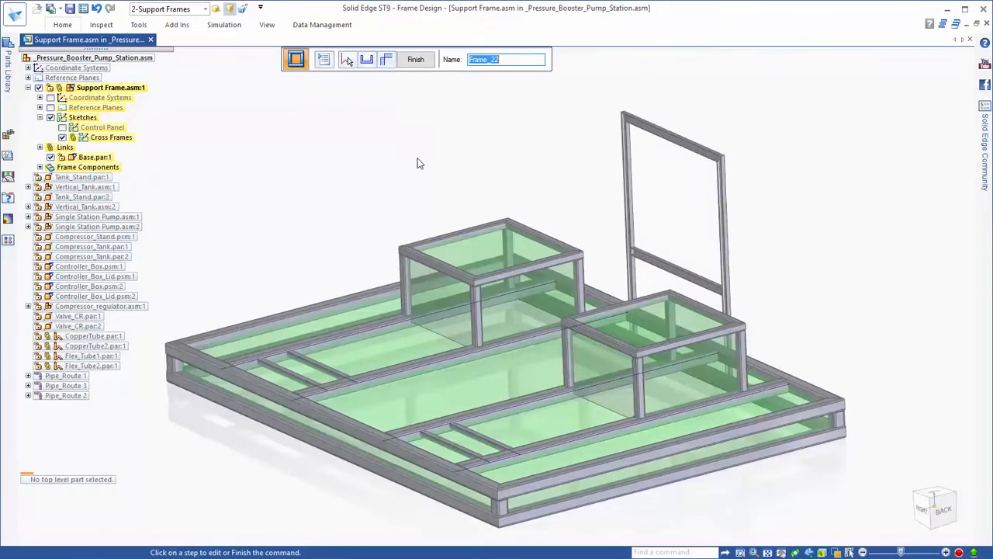
scroll(418, 162, up, 5)
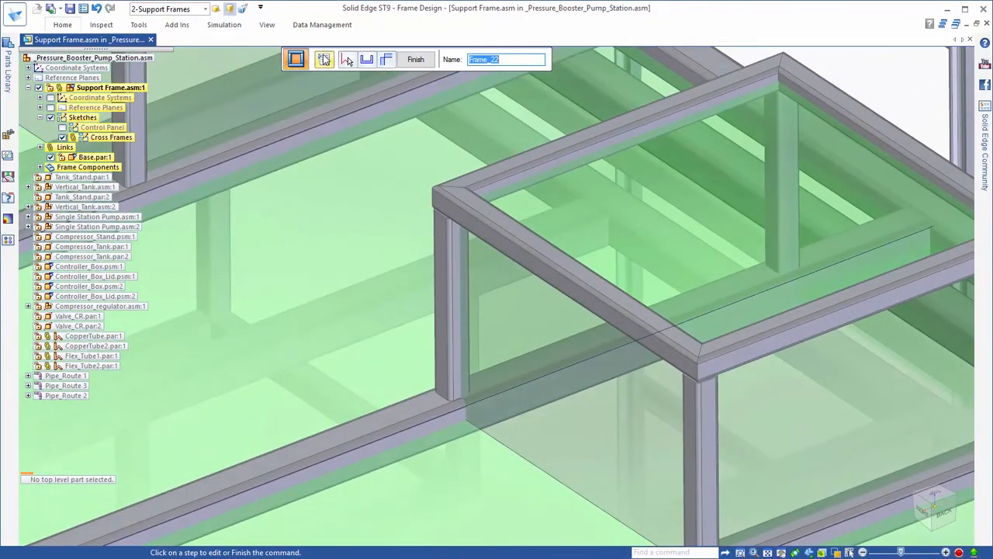
click(323, 60)
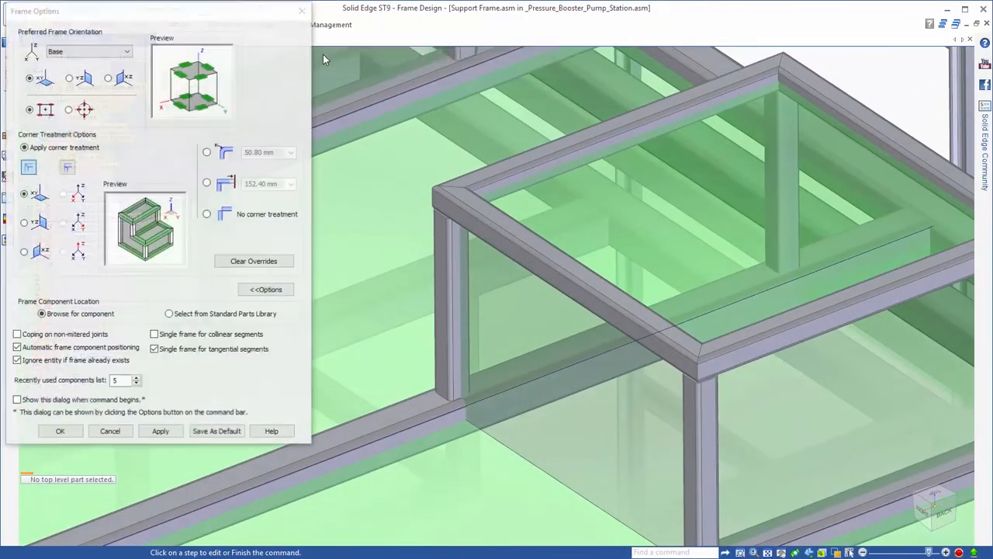
click(67, 167)
click(174, 436)
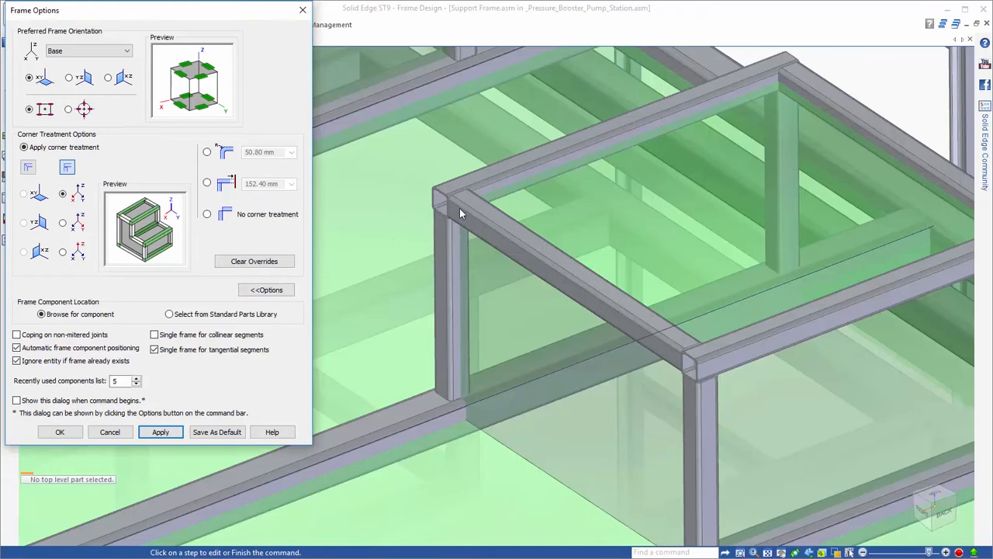
Restore the mitred corner treatment on the tank block frames and accept the frame options
click(28, 168)
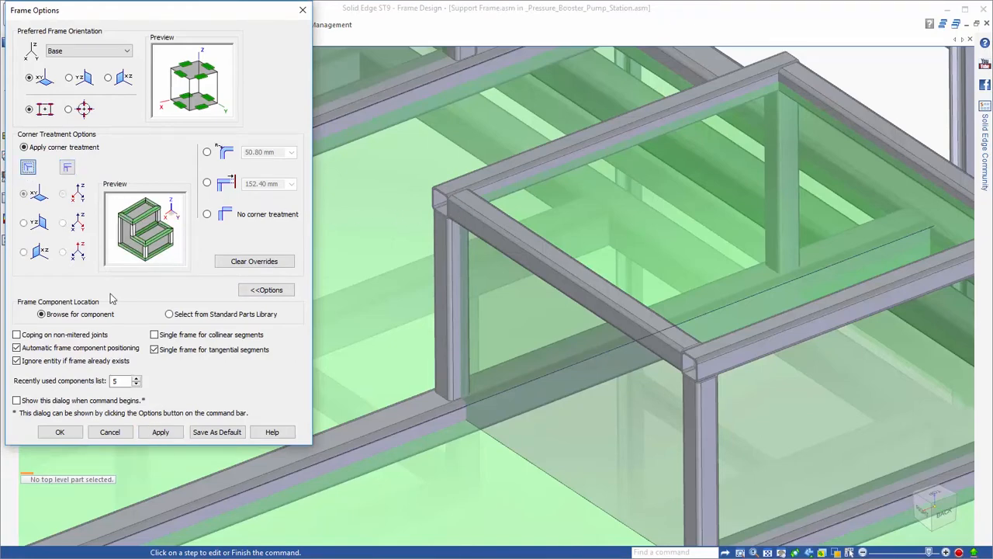
click(161, 431)
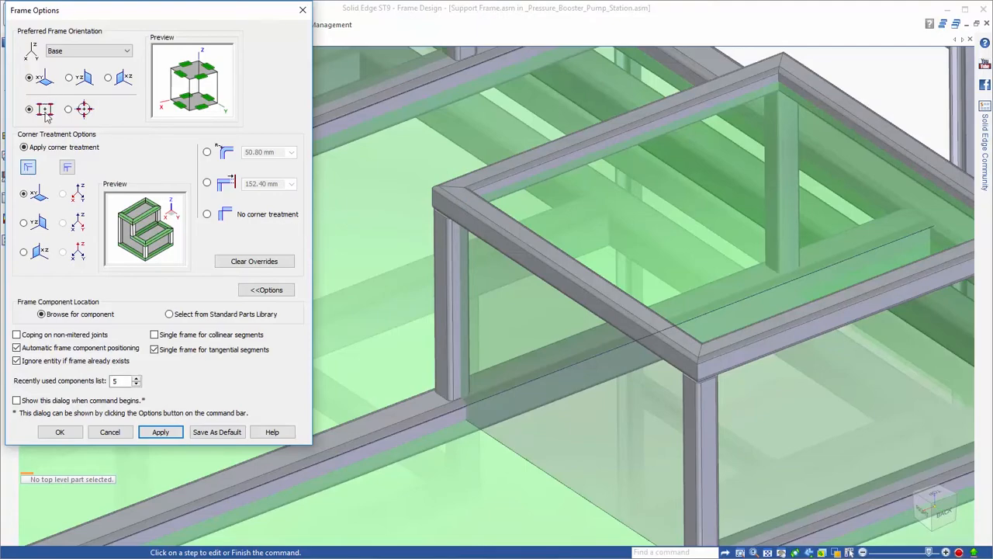
click(74, 437)
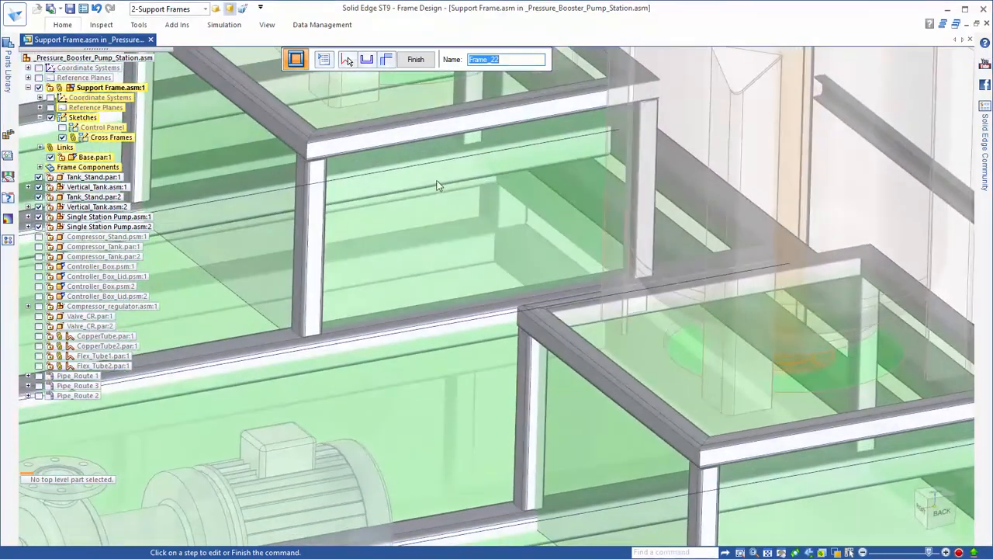
Lower the horizontal top tubes of both tank block frames by moving their cross-section origin to the top-centre keypoint
click(367, 61)
scroll(455, 115, down, 3)
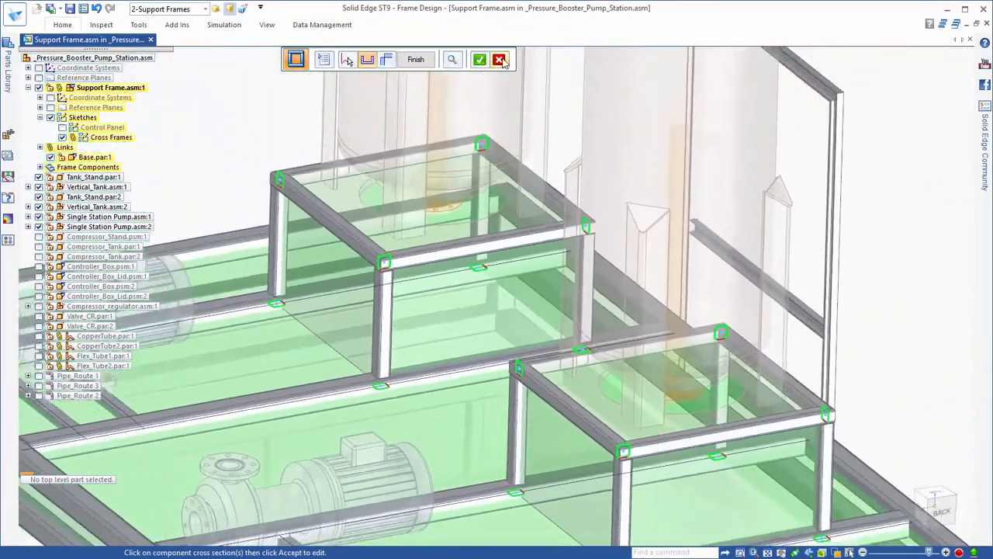
middle_drag(450, 225, 444, 169)
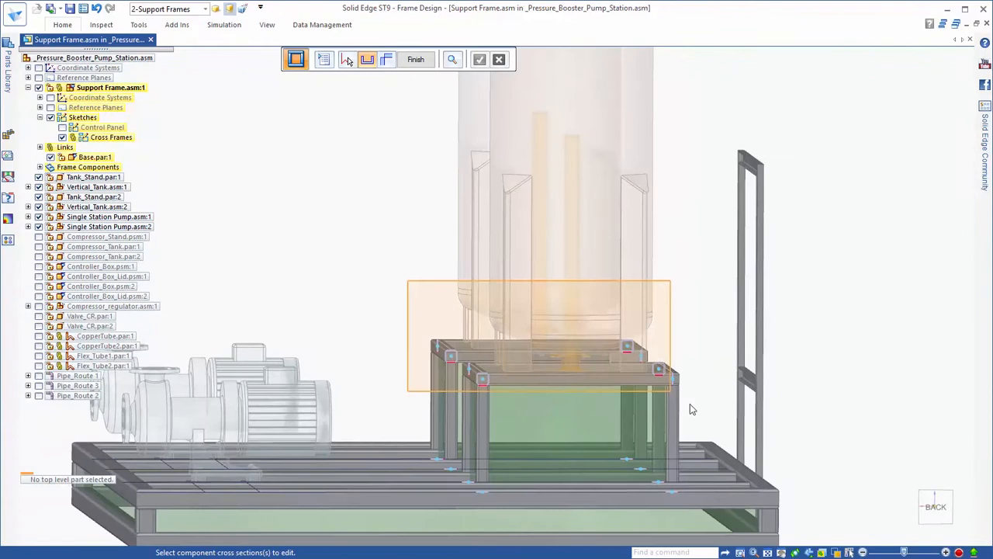
click(690, 403)
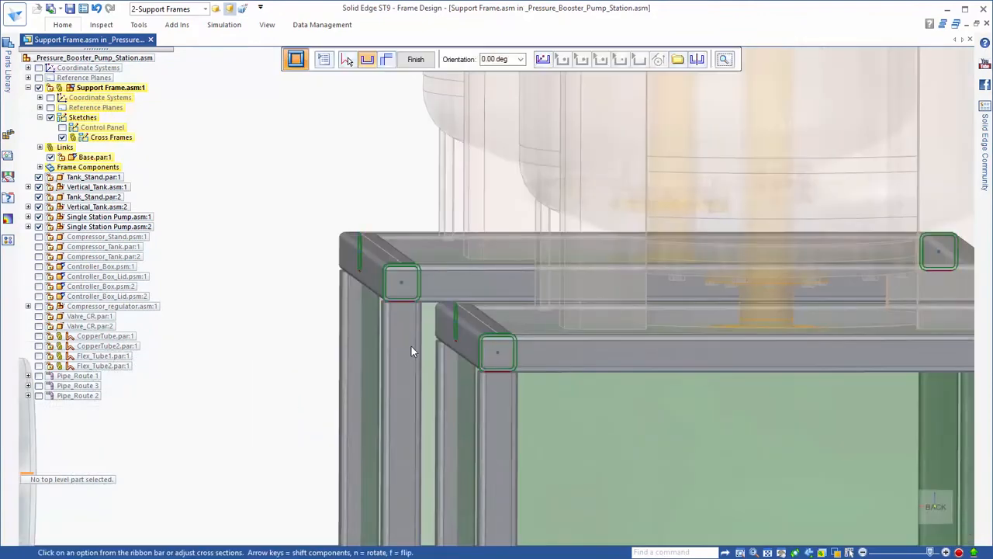
scroll(448, 342, up, 3)
click(543, 61)
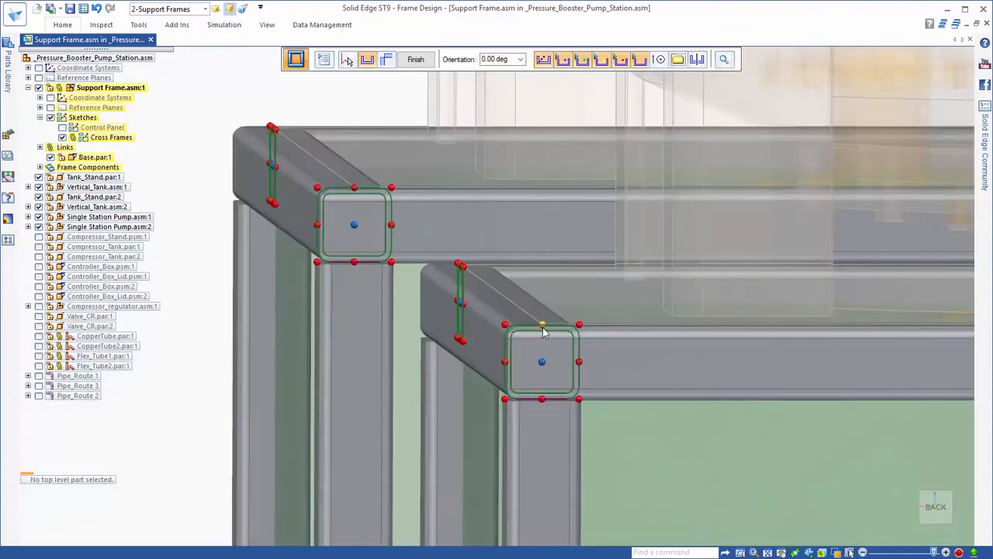
click(543, 332)
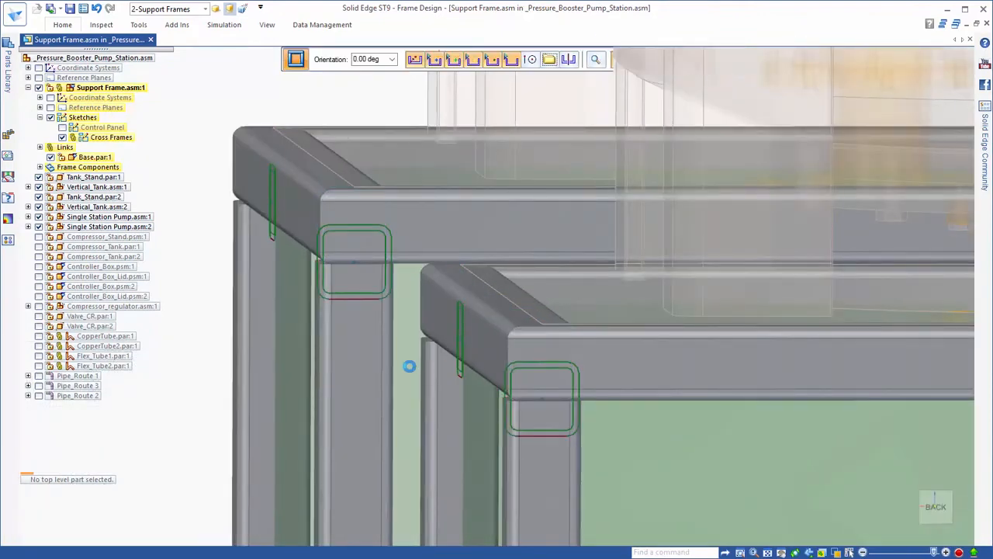
scroll(553, 354, down, 5)
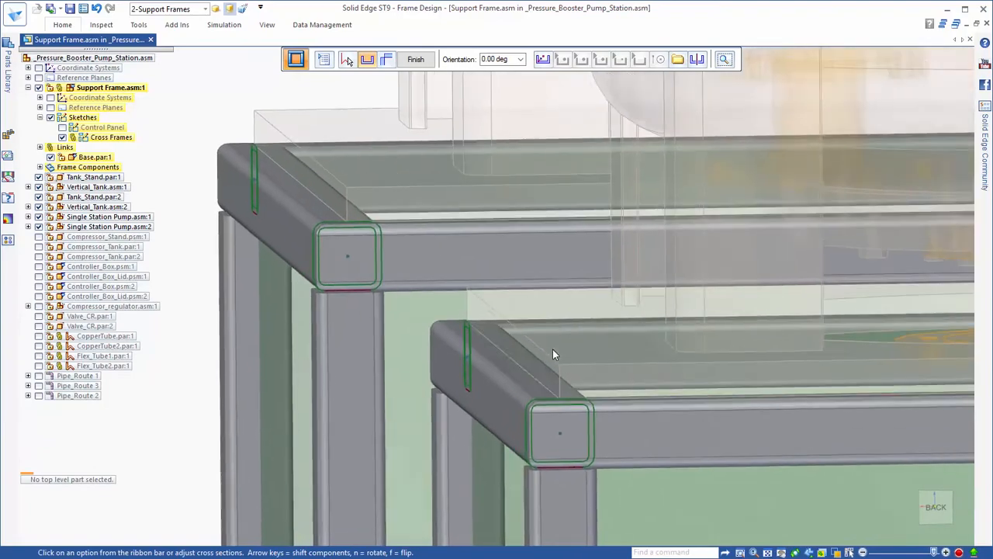
scroll(554, 354, down, 5)
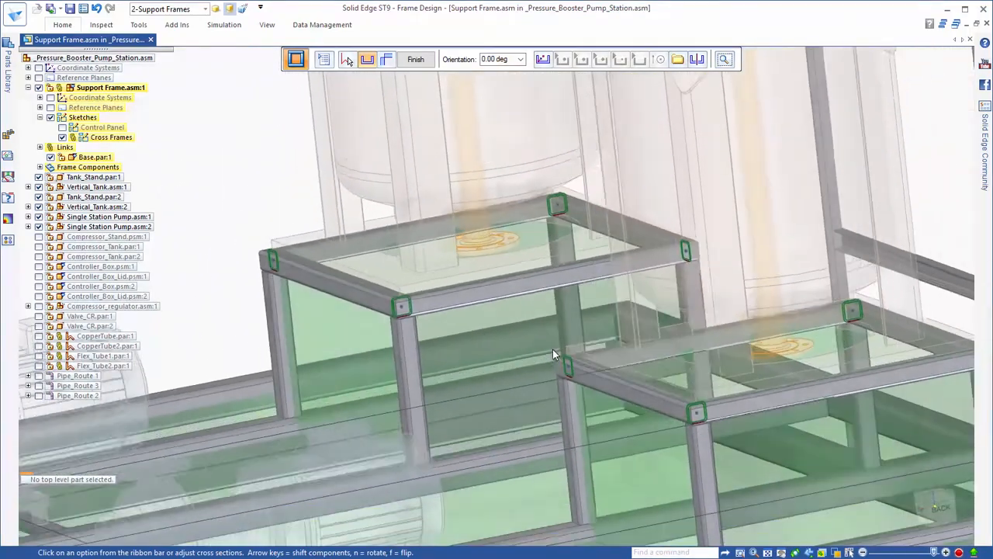
scroll(553, 350, down, 4)
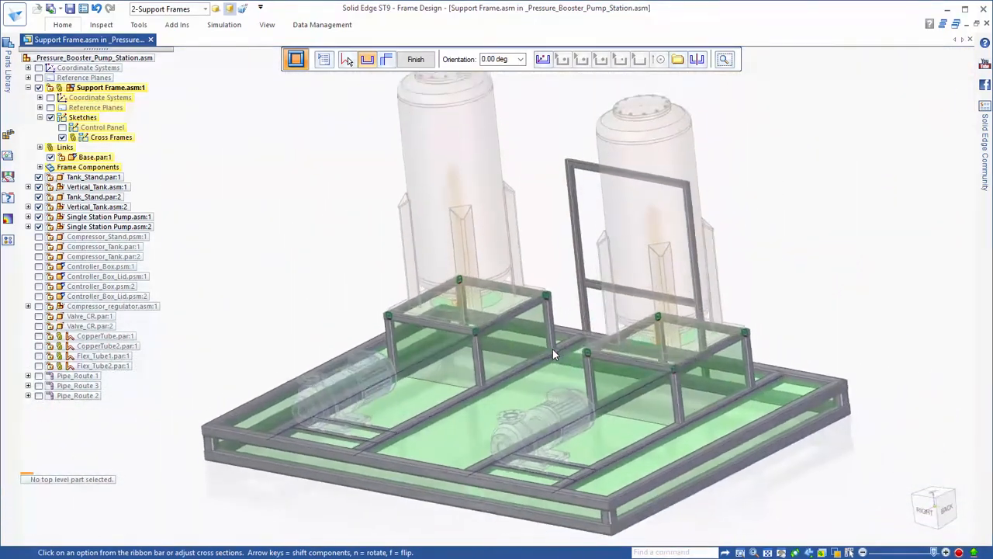
right_click(339, 242)
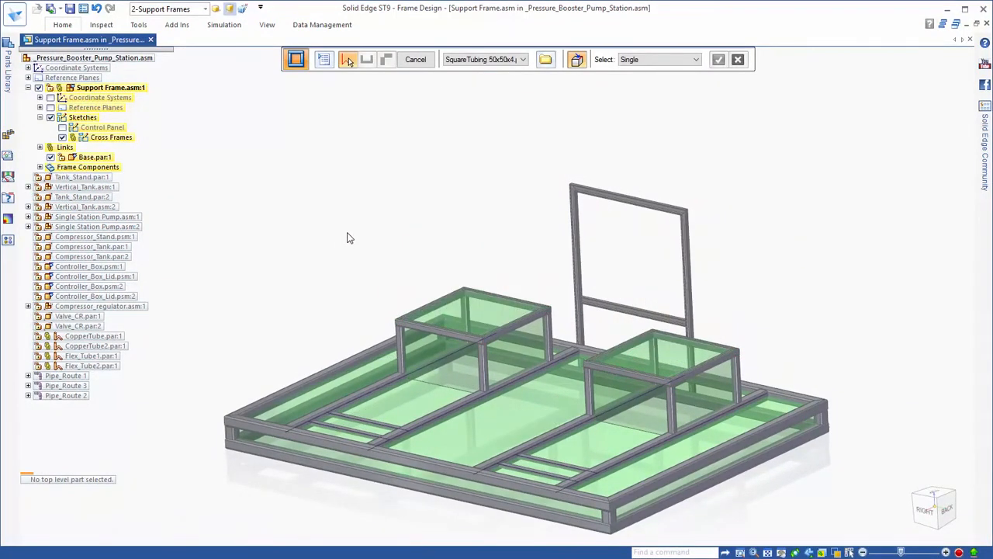
Hide Base.par and the Cross Frames sketch, display the Control Panel sketch, and create frame members along its two crossing diagonals
click(50, 157)
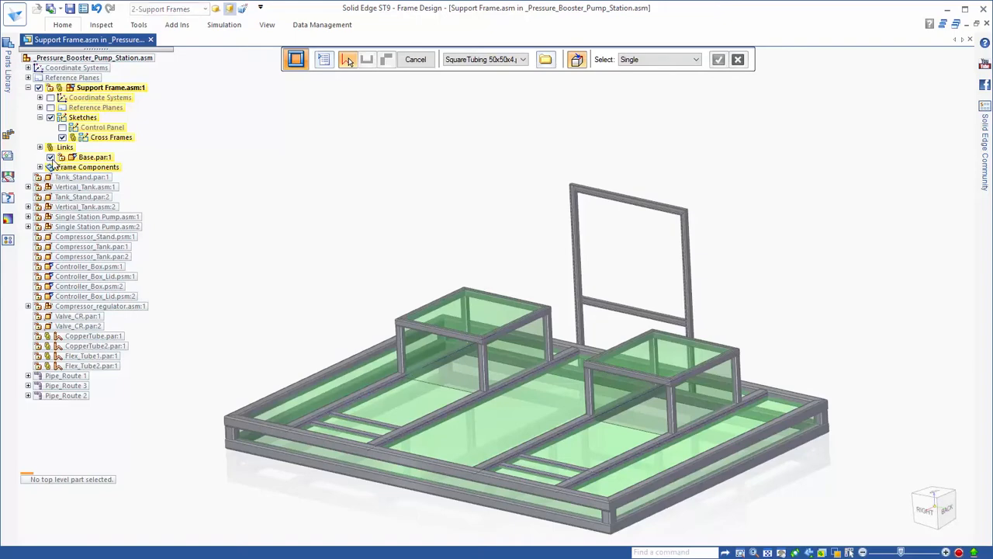
click(62, 128)
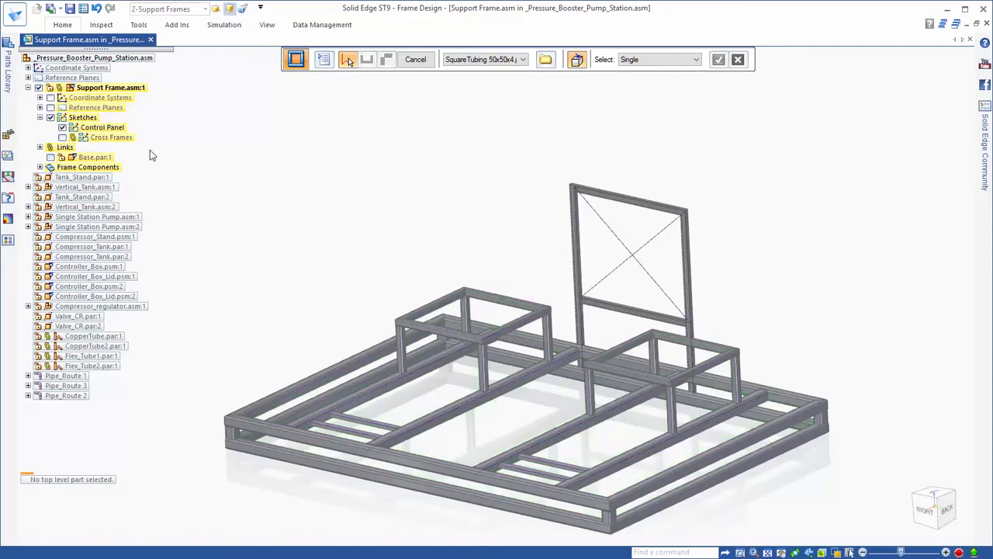
scroll(634, 207, up, 3)
scroll(735, 264, up, 5)
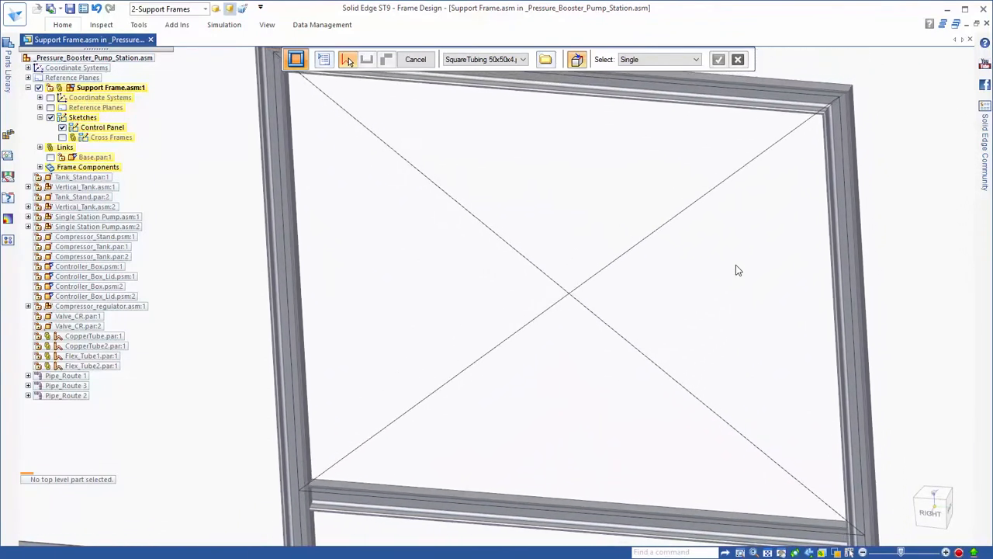
click(525, 320)
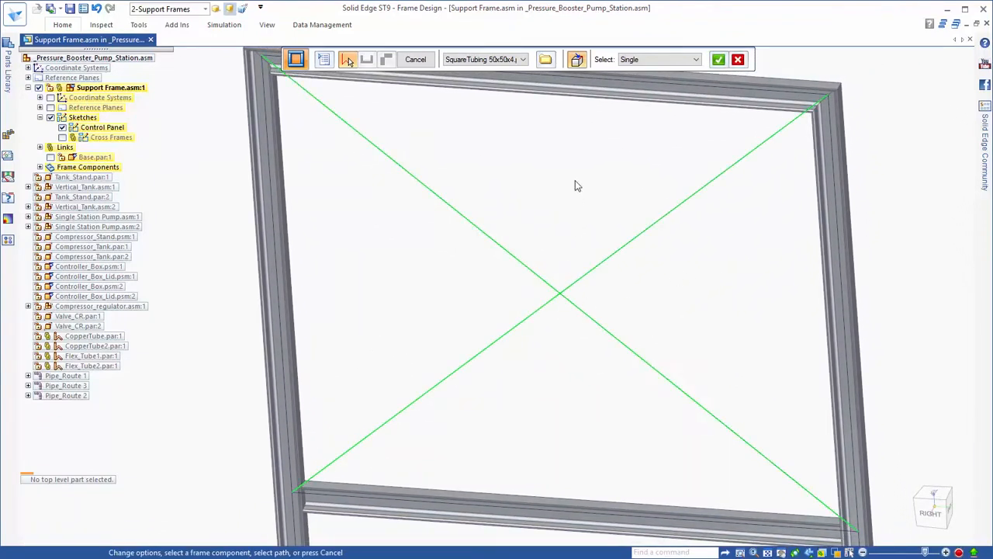
click(509, 59)
click(501, 85)
right_click(537, 164)
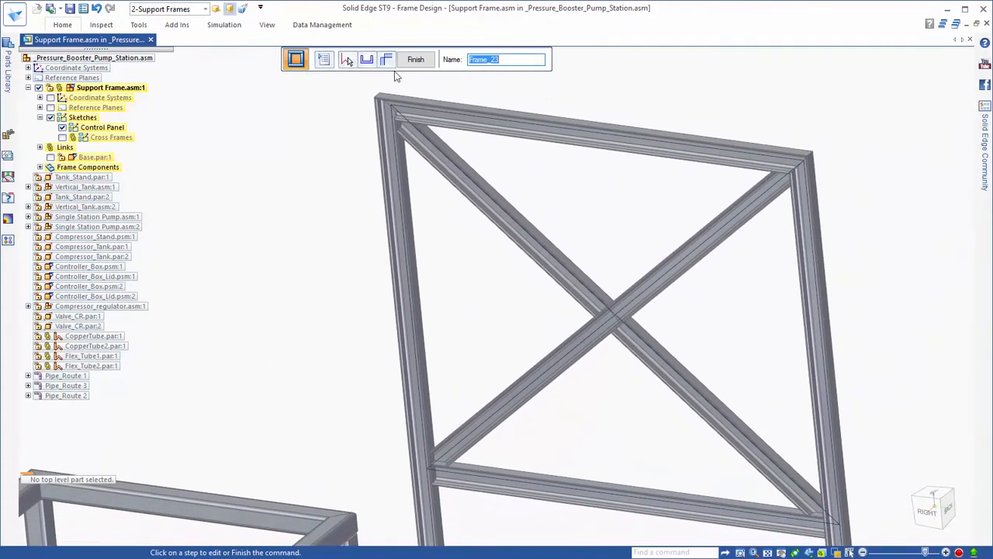
Edit the end condition at the centre point where the control panel's diagonal frame members cross
click(387, 61)
click(615, 315)
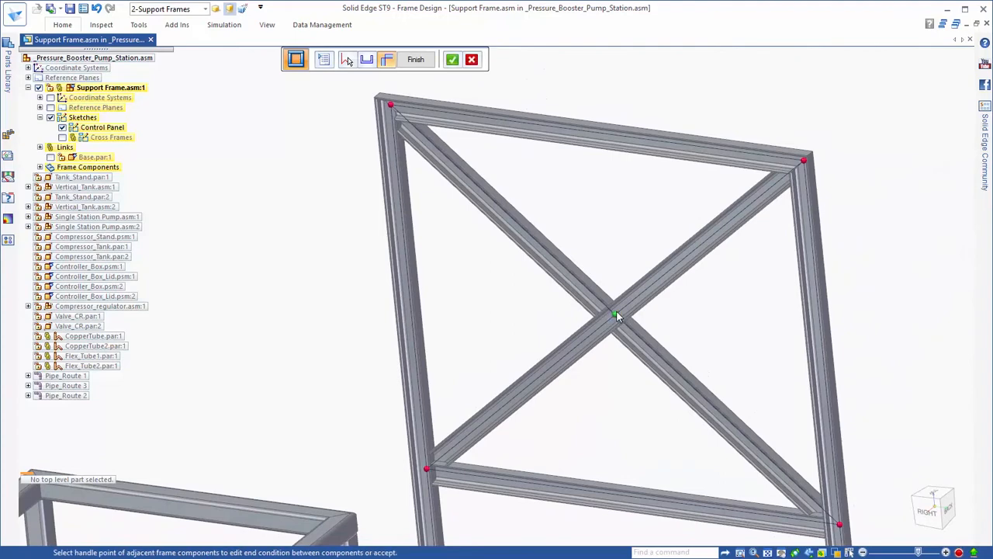
right_click(609, 231)
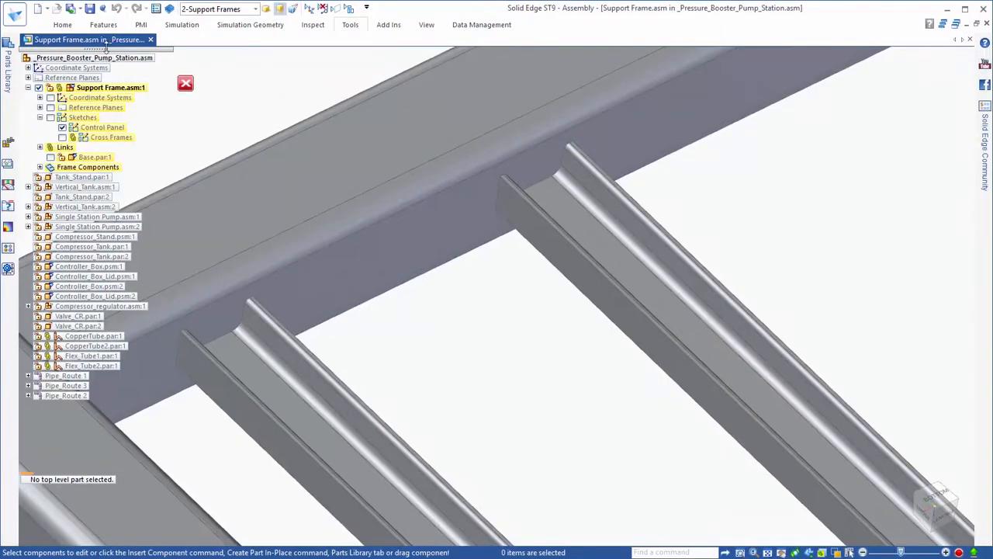
Create an equal-setback fillet weld with 5 mm base thickness joining the ends of both channel cross members to the square tube beam
click(104, 25)
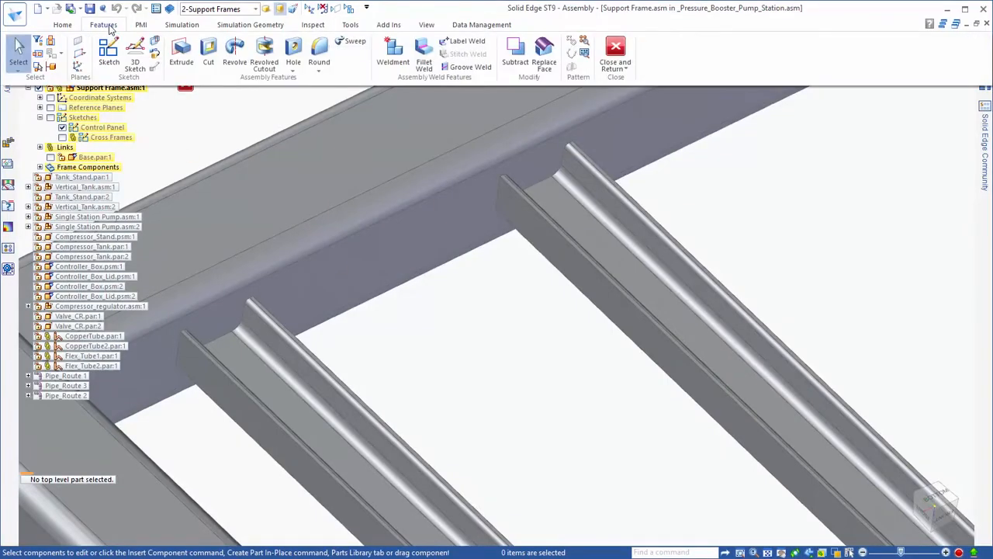
click(424, 64)
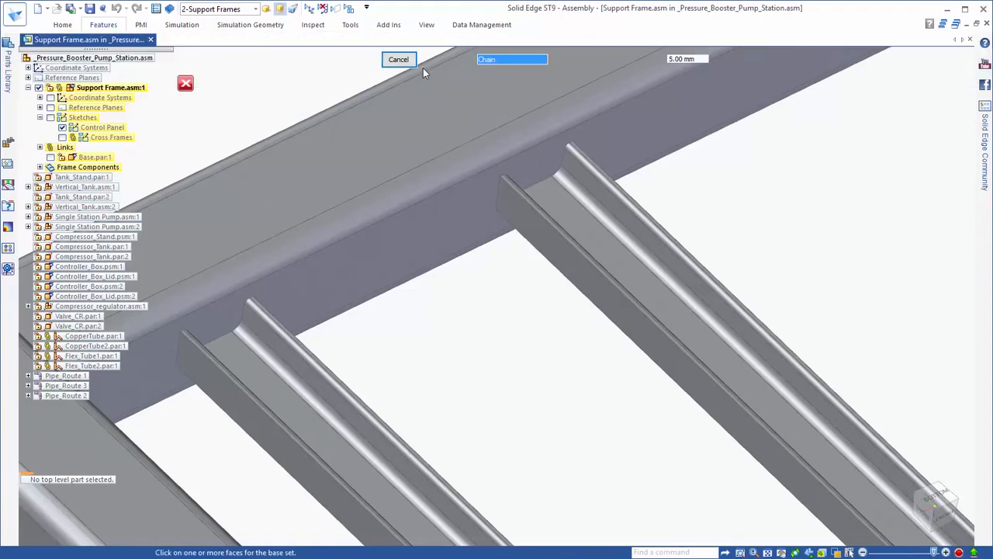
drag(807, 223, 372, 59)
click(351, 473)
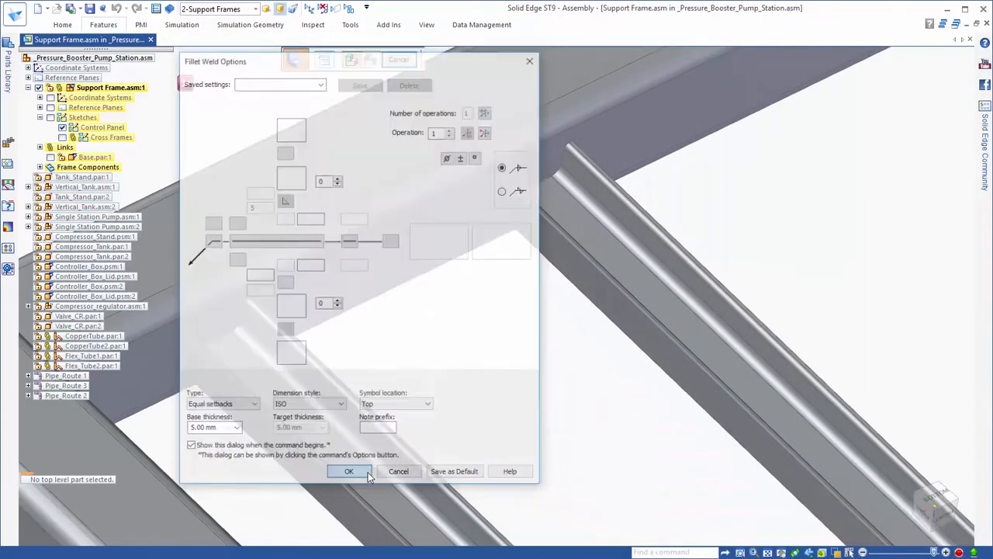
click(249, 413)
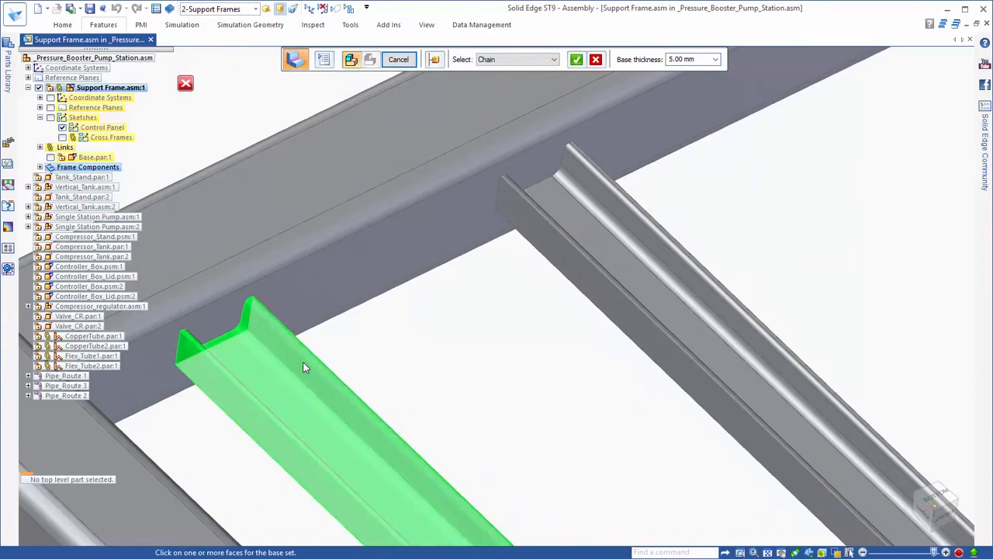
click(622, 257)
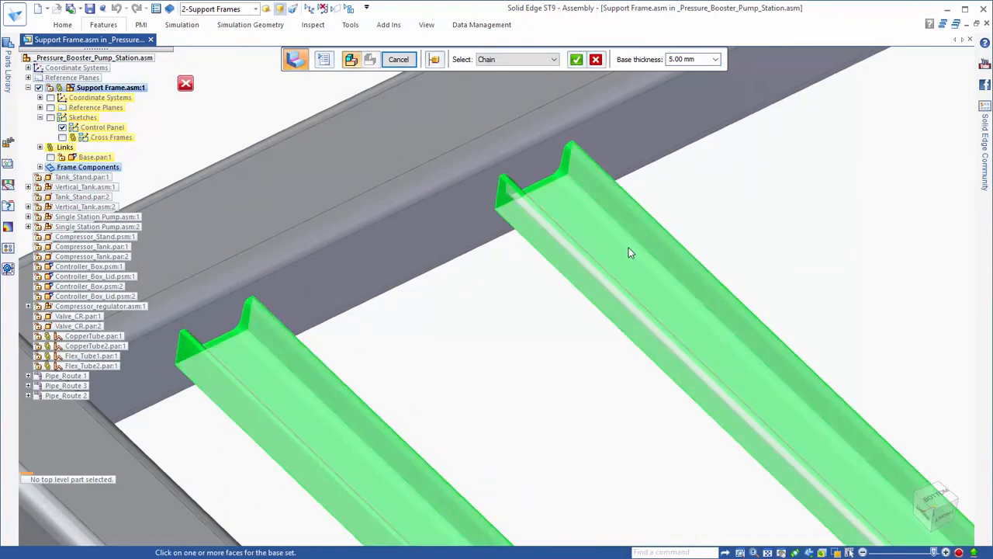
right_click(509, 289)
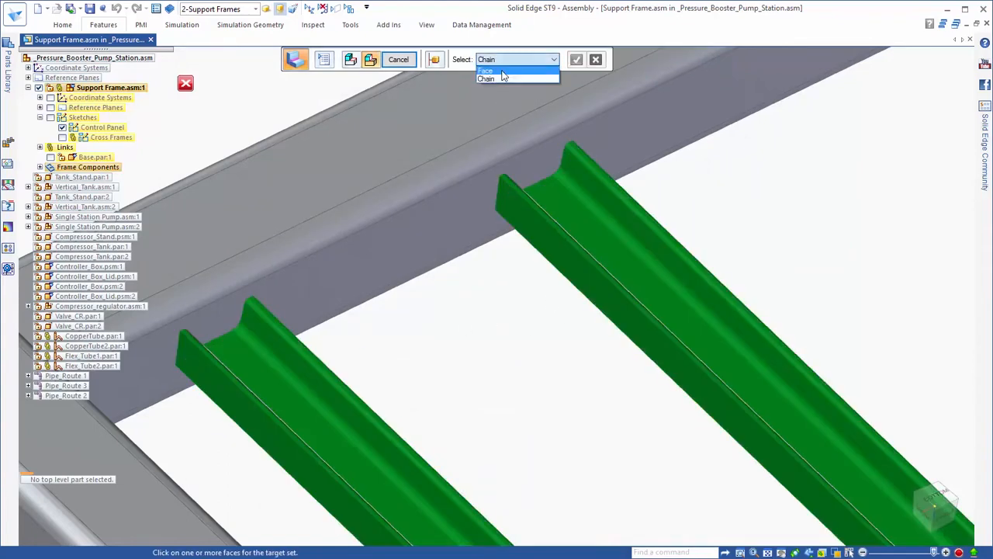
click(413, 247)
right_click(527, 363)
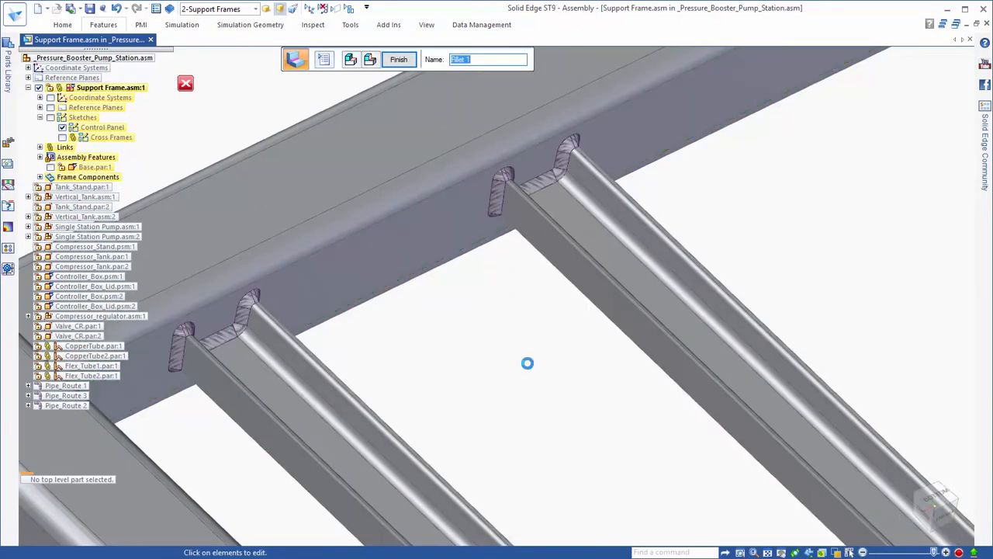
right_click(528, 364)
key(Escape)
middle_drag(534, 338, 535, 339)
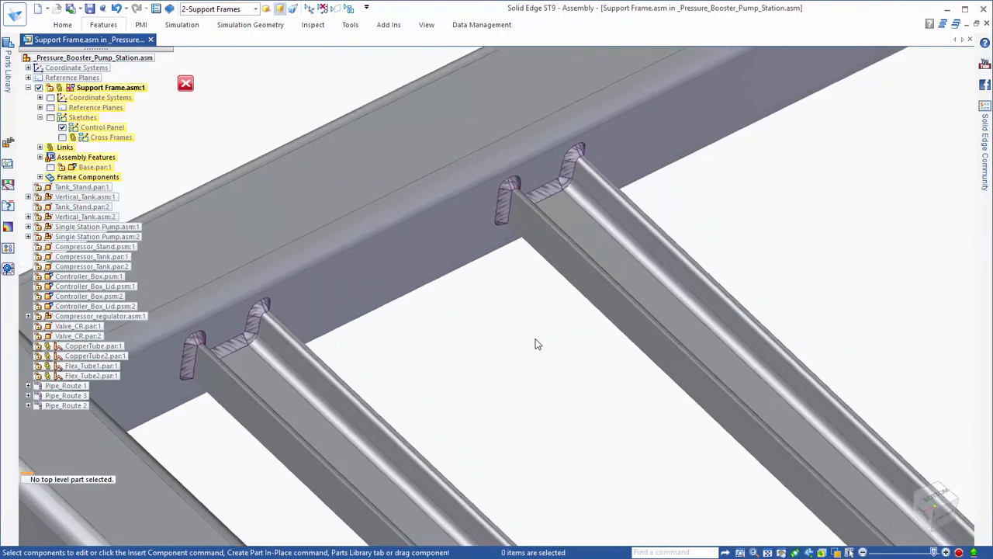
Start a label weld for the tank stand legs and load the saved weld settings Frame-Weldment
scroll(535, 344, down, 10)
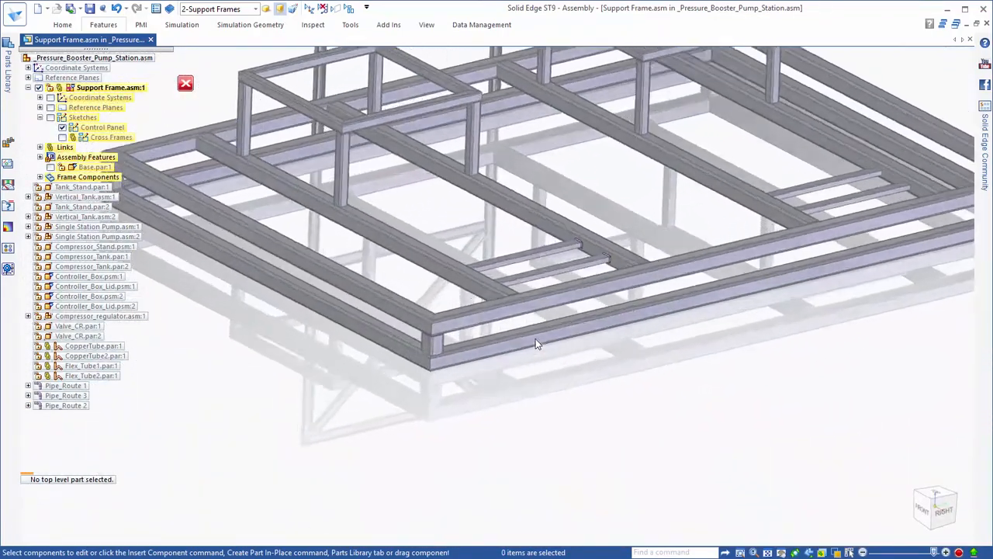
scroll(536, 344, up, 5)
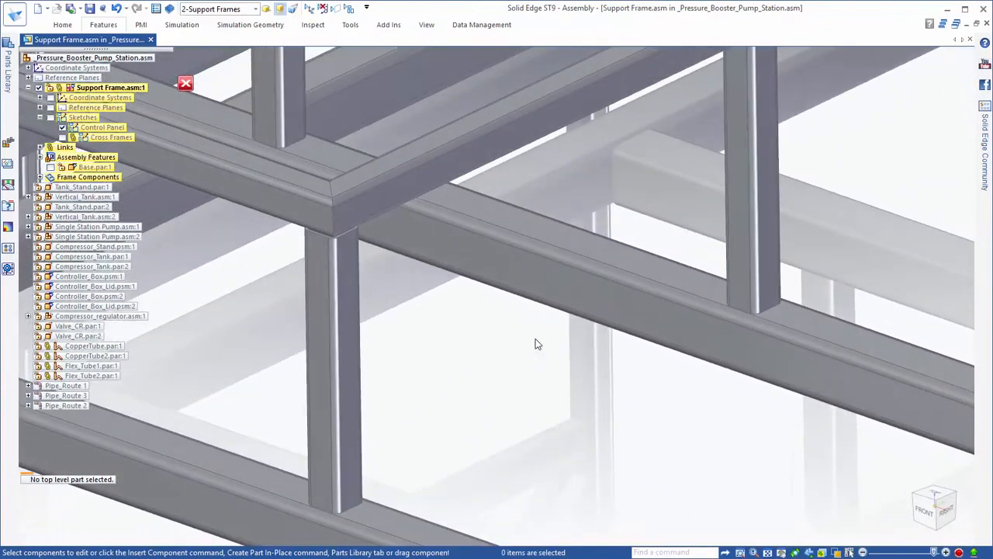
click(103, 24)
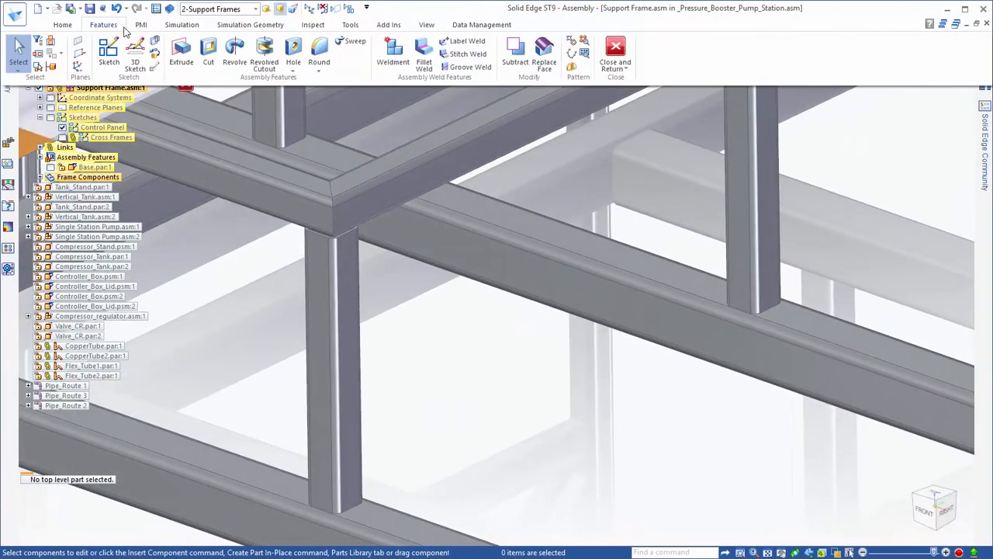
click(463, 45)
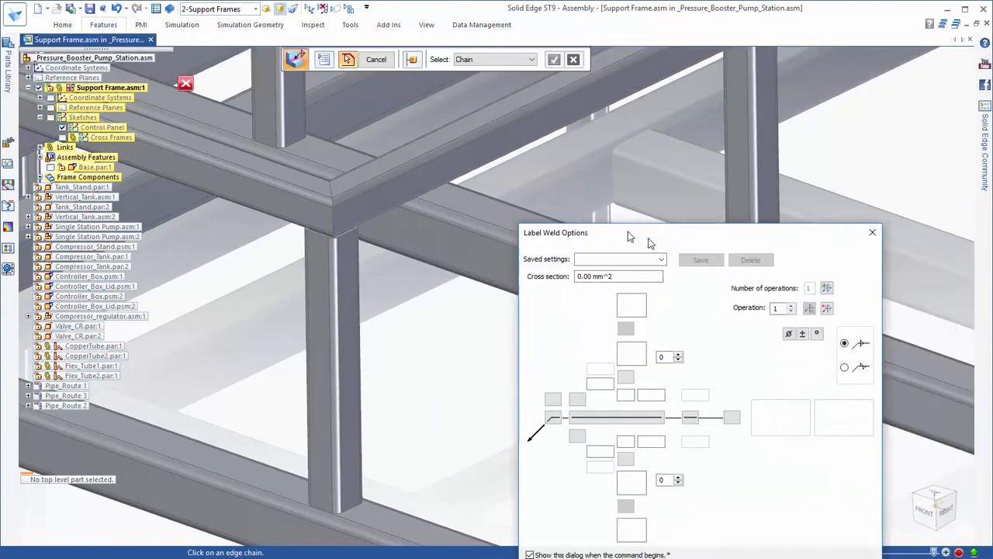
drag(650, 243, 274, 61)
click(251, 195)
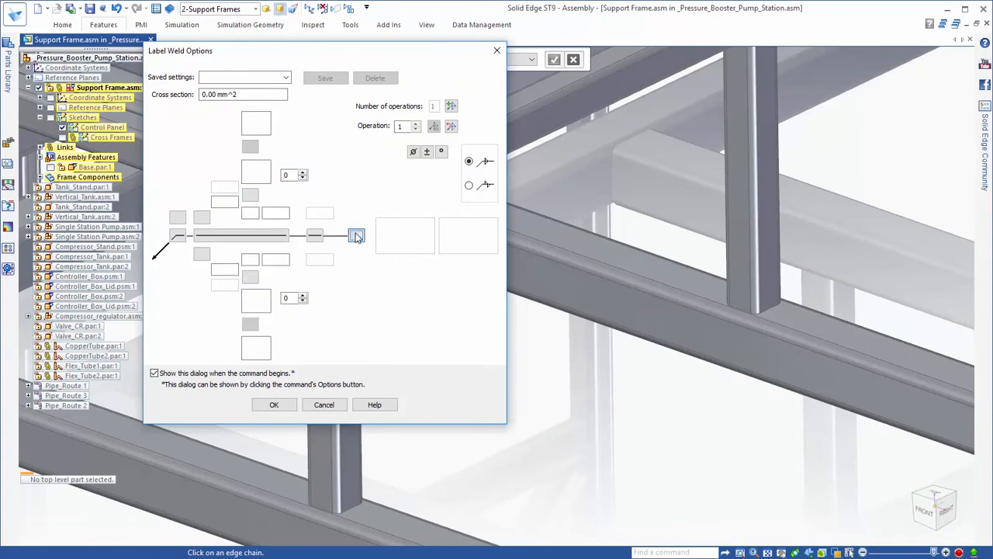
click(356, 235)
click(408, 292)
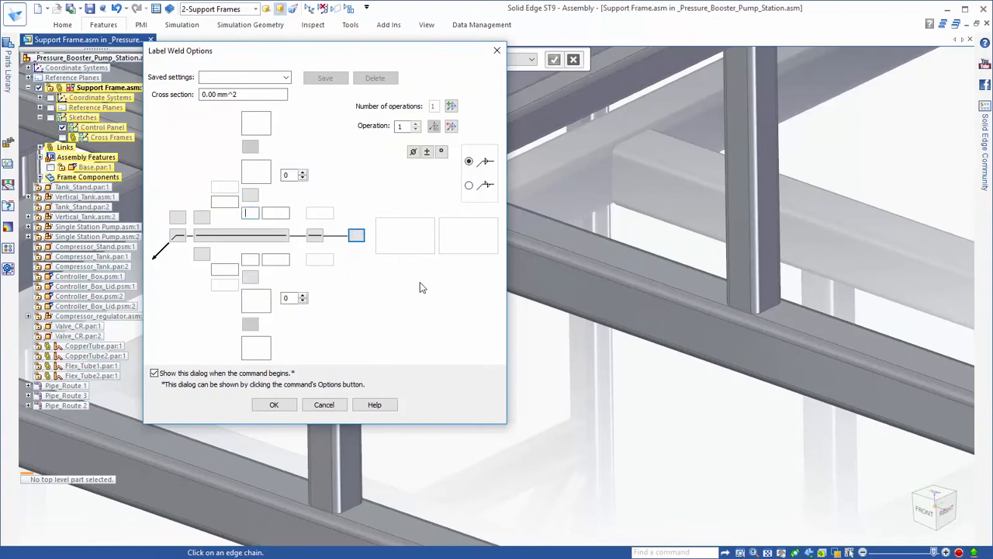
click(286, 77)
click(227, 87)
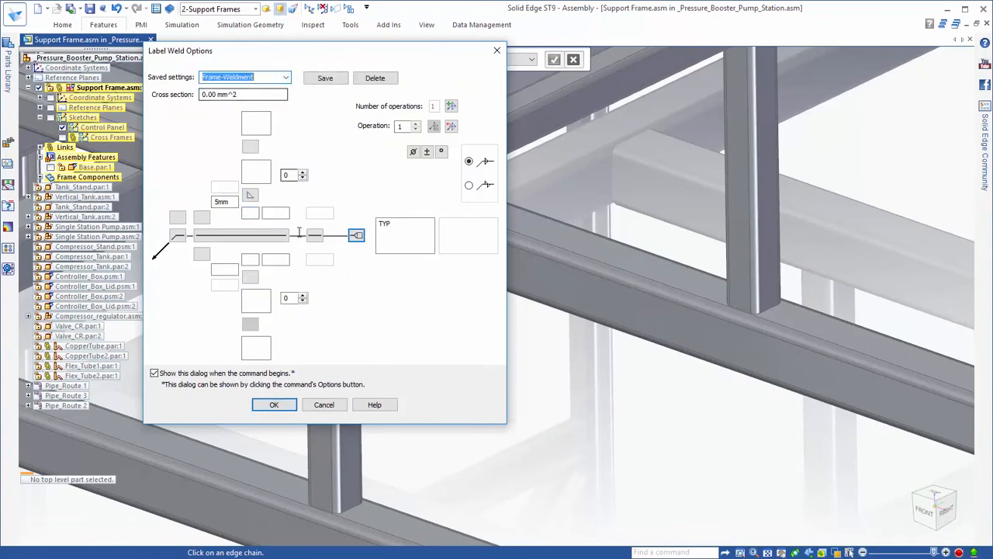
click(274, 404)
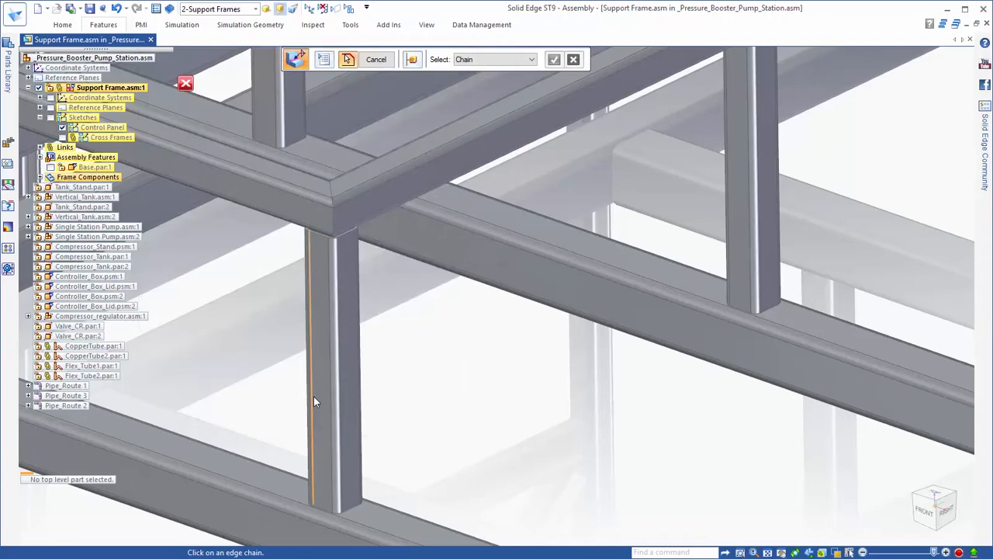
Apply the label weld to the bottom edge chains of the two tank stand legs where they meet the beams
click(352, 508)
click(774, 306)
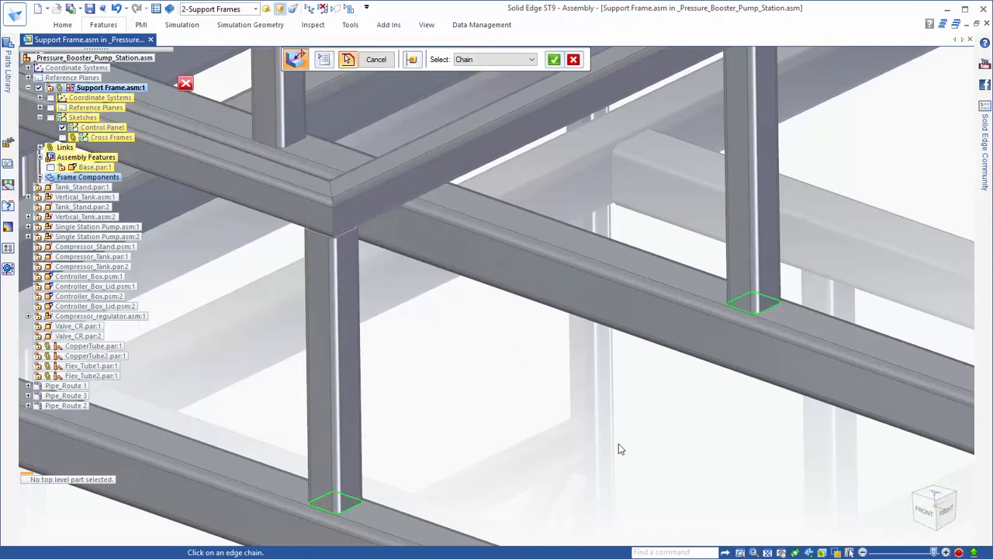
right_click(516, 425)
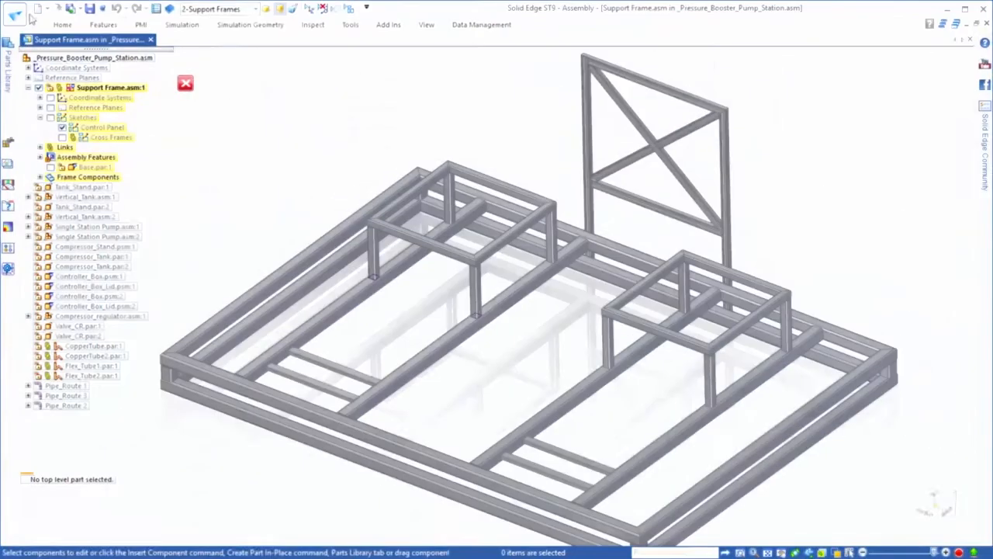
Create a new drawing of the support frame assembly with an isometric view on the sheet
click(15, 14)
click(41, 75)
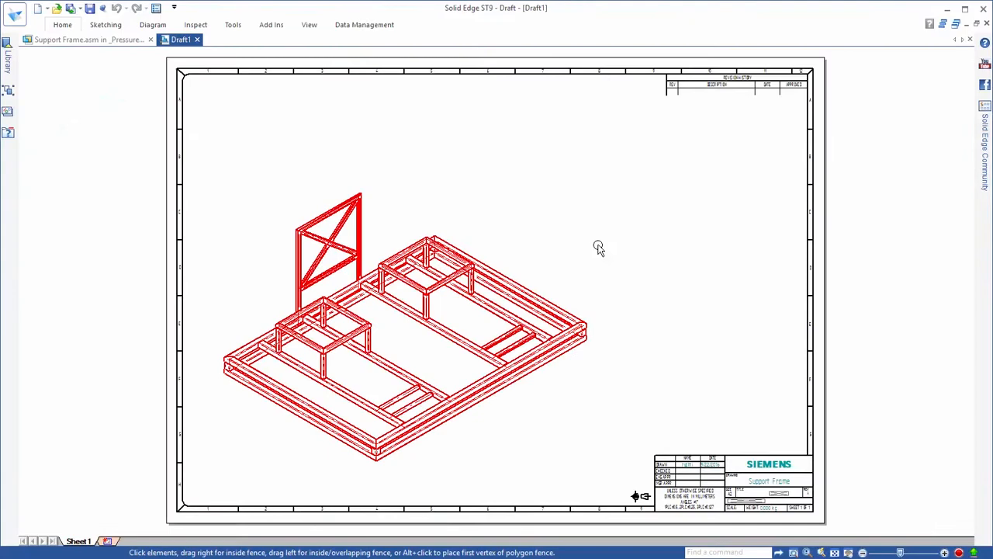
click(598, 246)
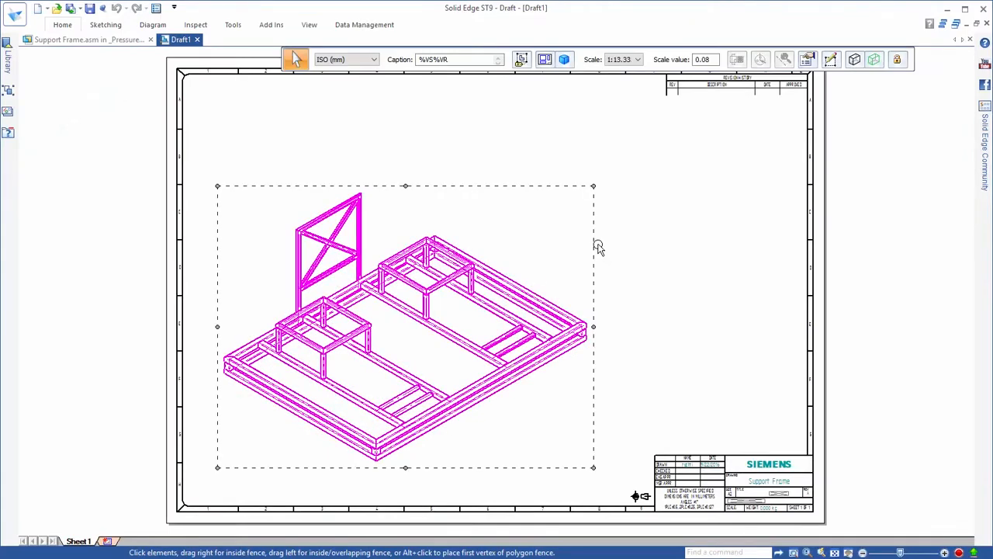
Place a Cut Length parts list with automatic balloons for the isometric view in the sheet's upper right area
right_click(598, 246)
click(598, 194)
click(561, 315)
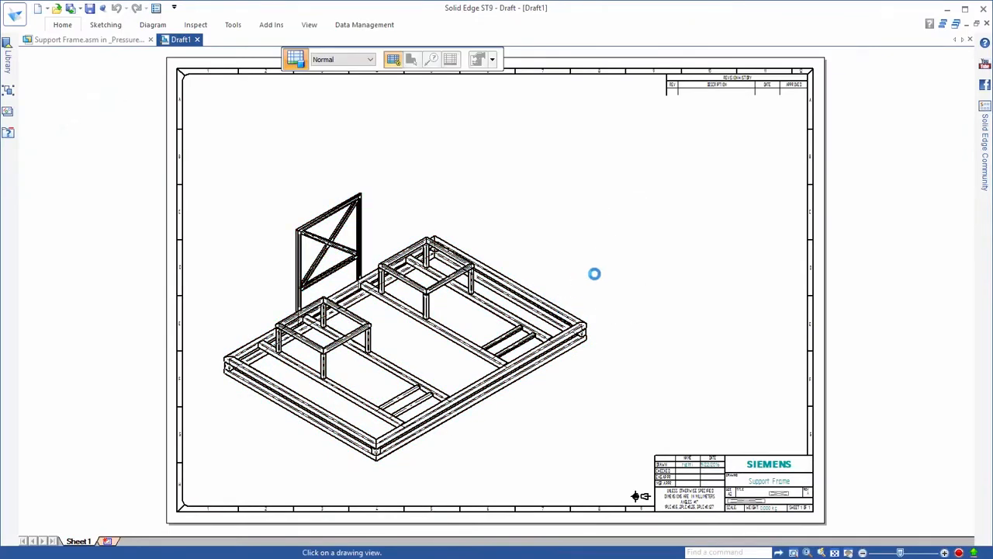
click(491, 59)
click(497, 90)
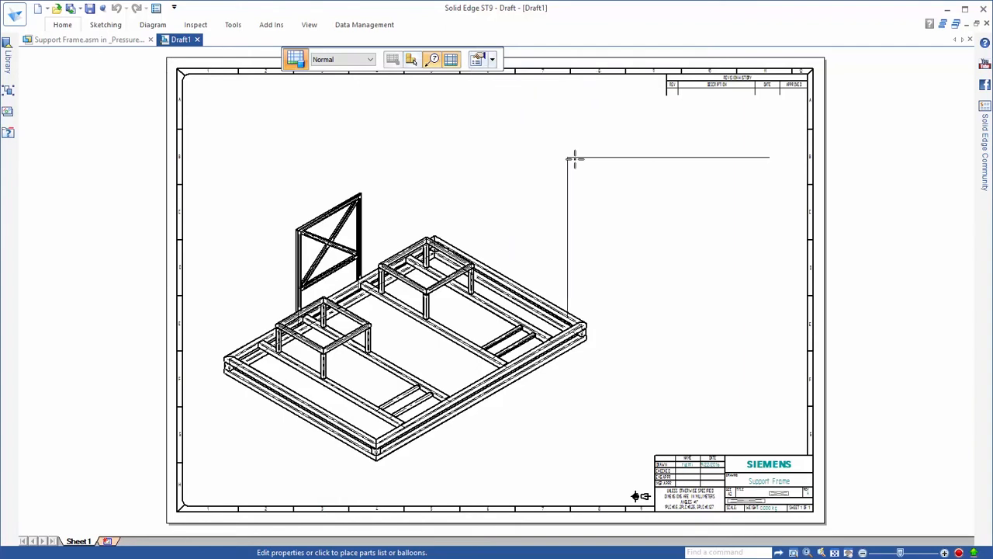
click(588, 108)
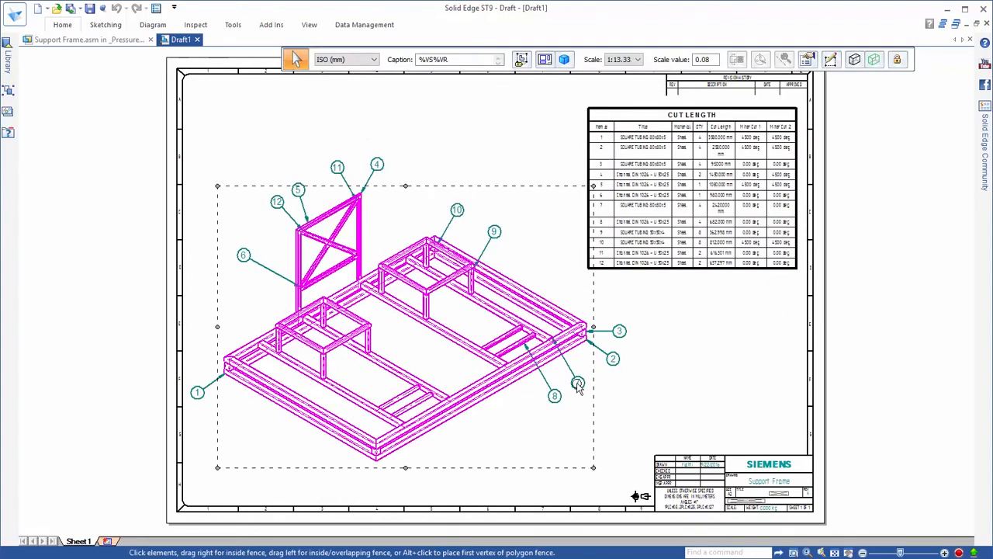
Widen the Cut Length column of the parts list so every length fits on one line
click(734, 369)
scroll(751, 189, up, 5)
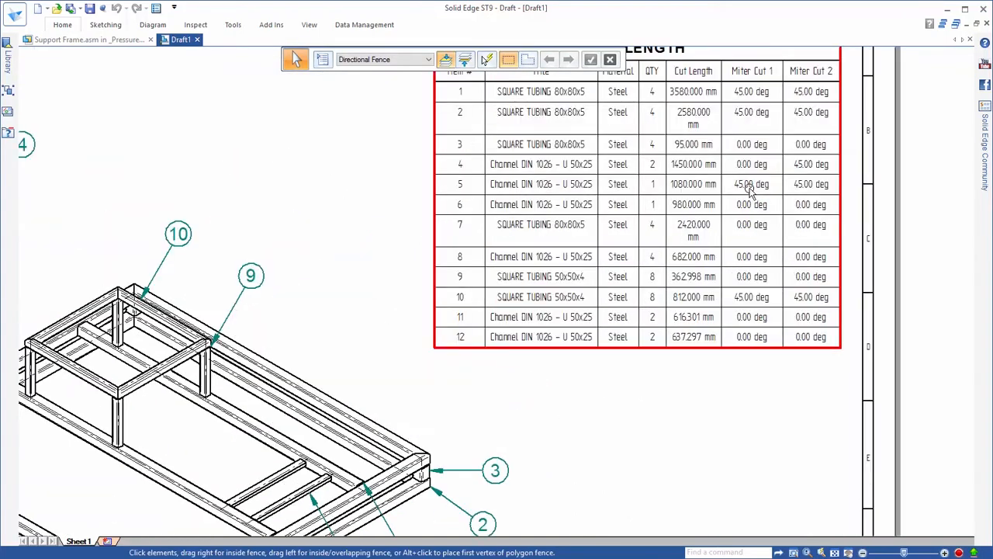
click(712, 248)
double_click(712, 248)
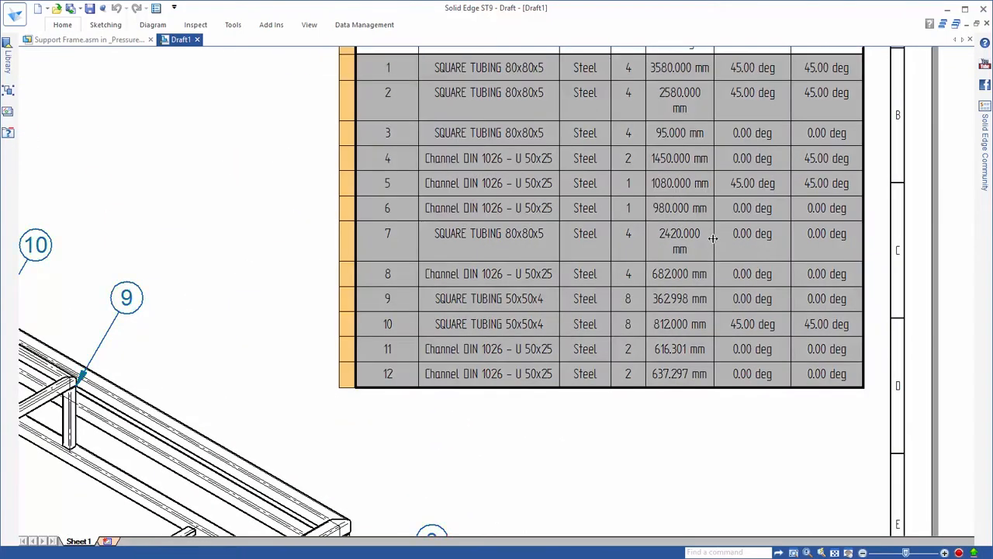
drag(714, 238, 730, 236)
click(720, 455)
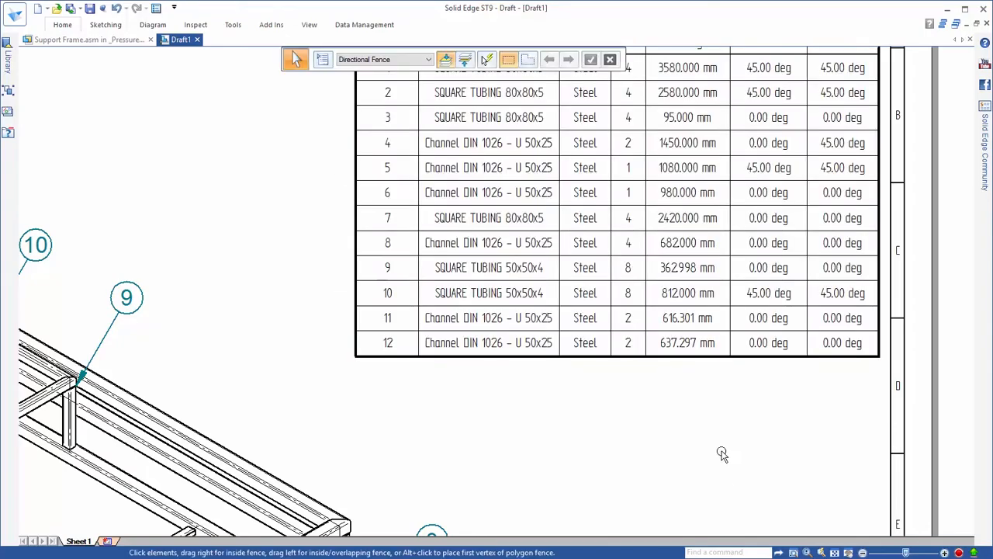
Reposition balloon 3 and pull the balloon alignment shape slightly closer around the frame view
scroll(721, 454, down, 5)
scroll(721, 455, down, 4)
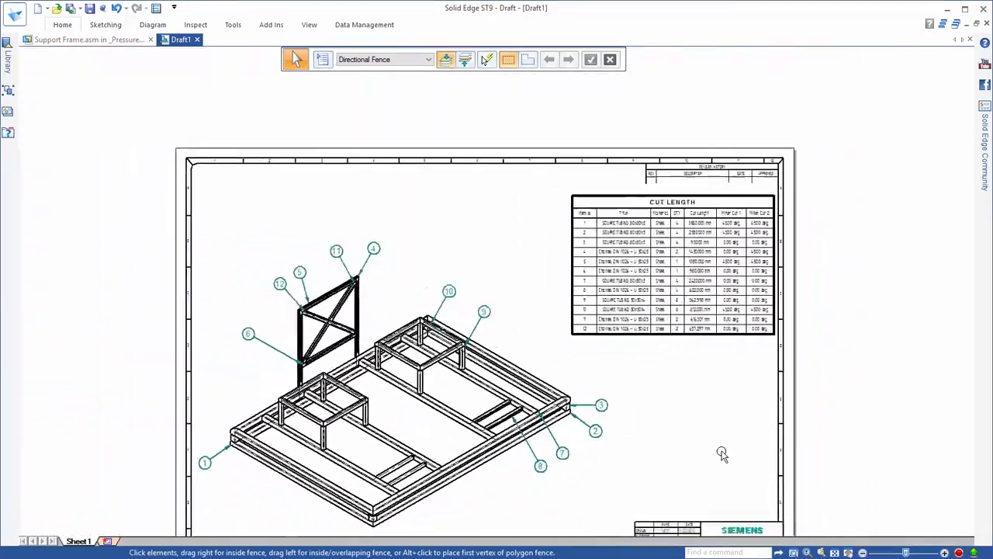
click(630, 351)
scroll(634, 364, up, 3)
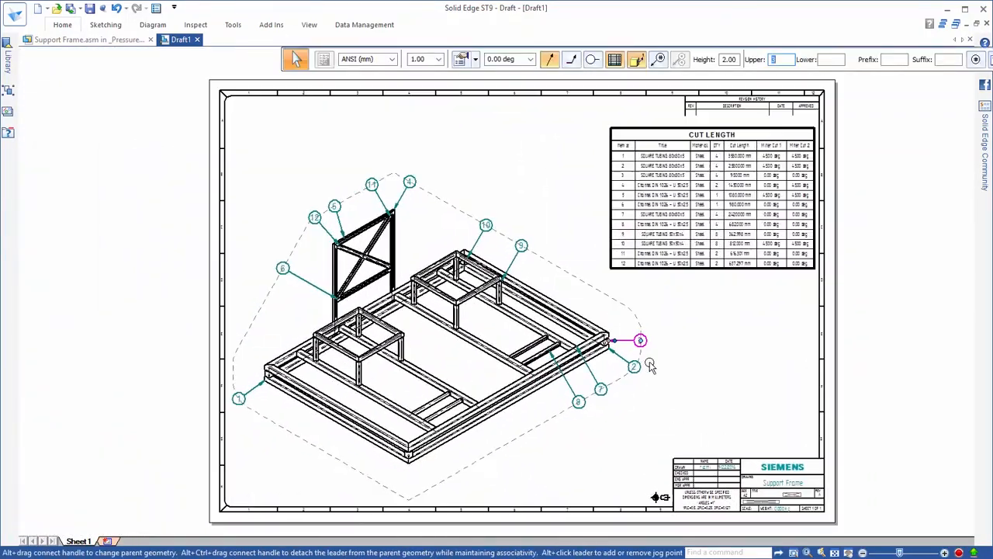
mouse_move(660, 338)
mouse_down()
mouse_move(651, 363)
mouse_move(659, 341)
mouse_up()
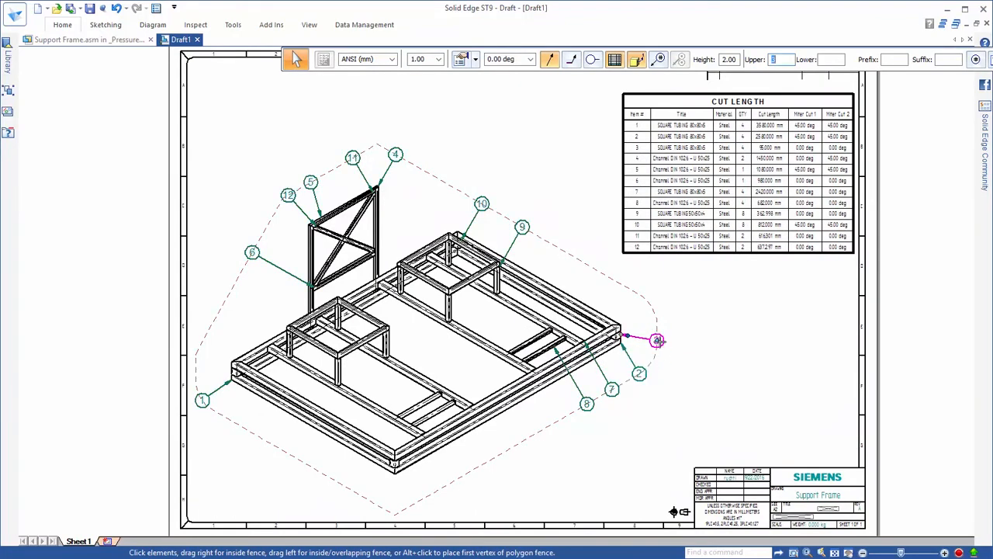
click(652, 298)
mouse_move(651, 298)
mouse_down()
mouse_move(638, 298)
mouse_move(641, 306)
mouse_up()
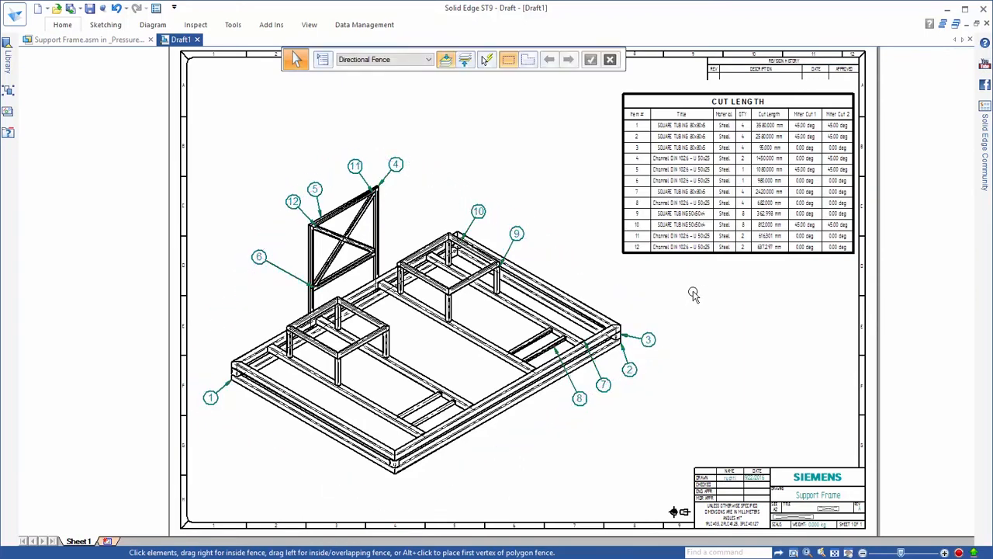
Place a second parts list from the frame view with the saved setting Total Length Frame below the Cut Length table
right_drag(692, 292, 690, 246)
click(558, 202)
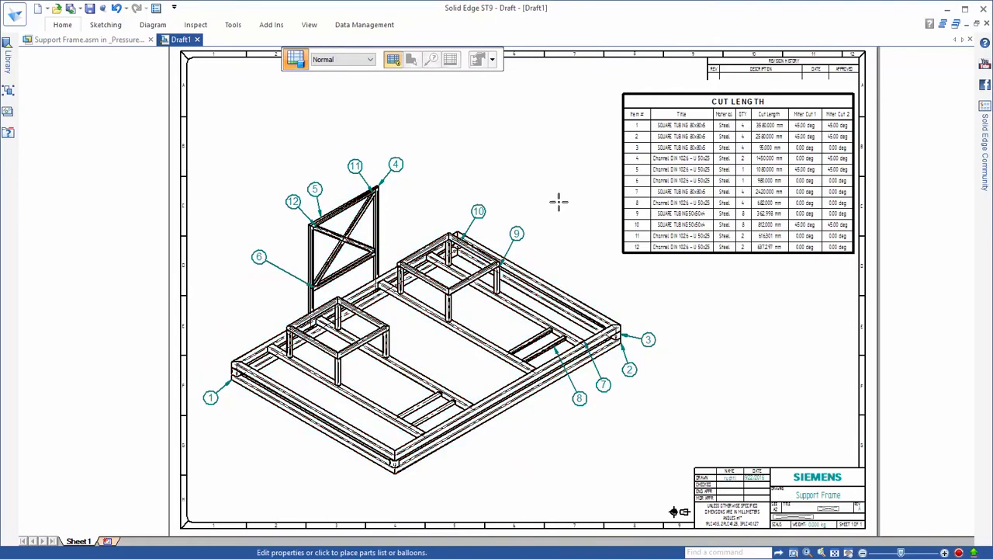
click(492, 59)
scroll(504, 101, down, 2)
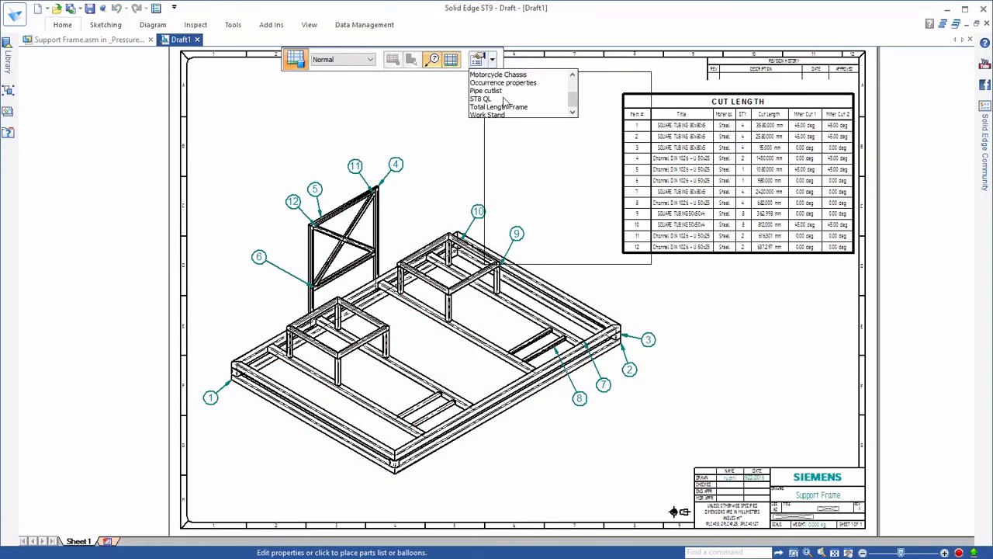
click(499, 106)
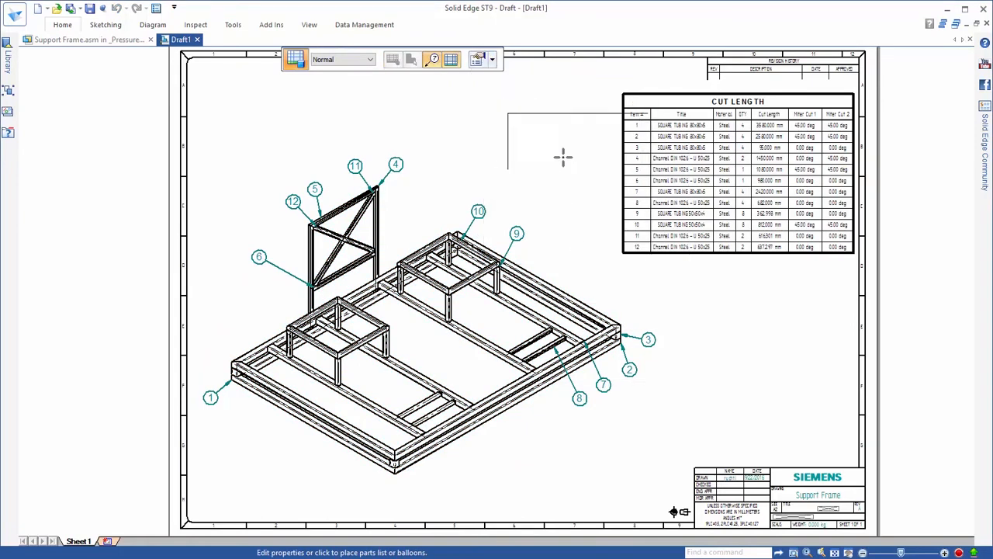
click(682, 266)
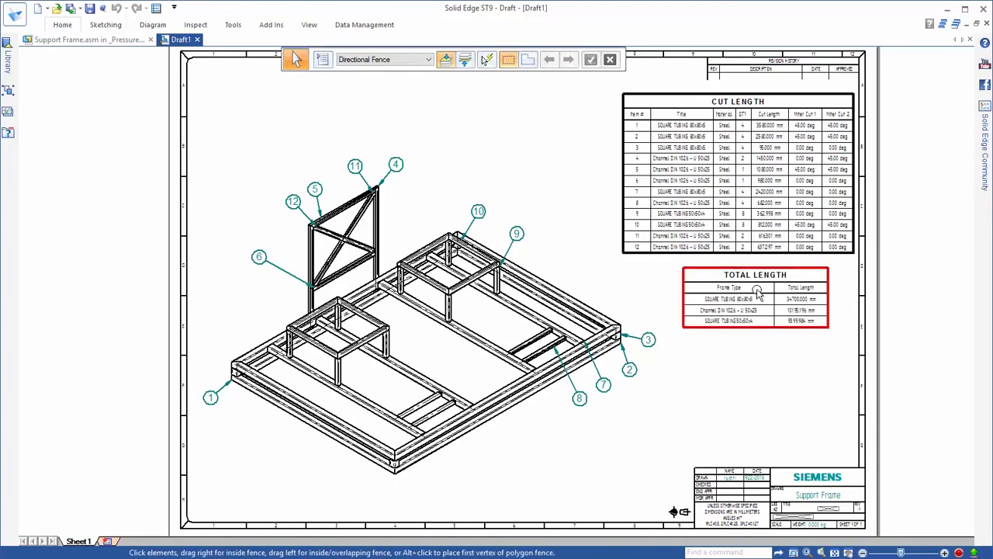
scroll(757, 290, up, 4)
middle_drag(752, 301, 715, 301)
scroll(716, 304, up, 1)
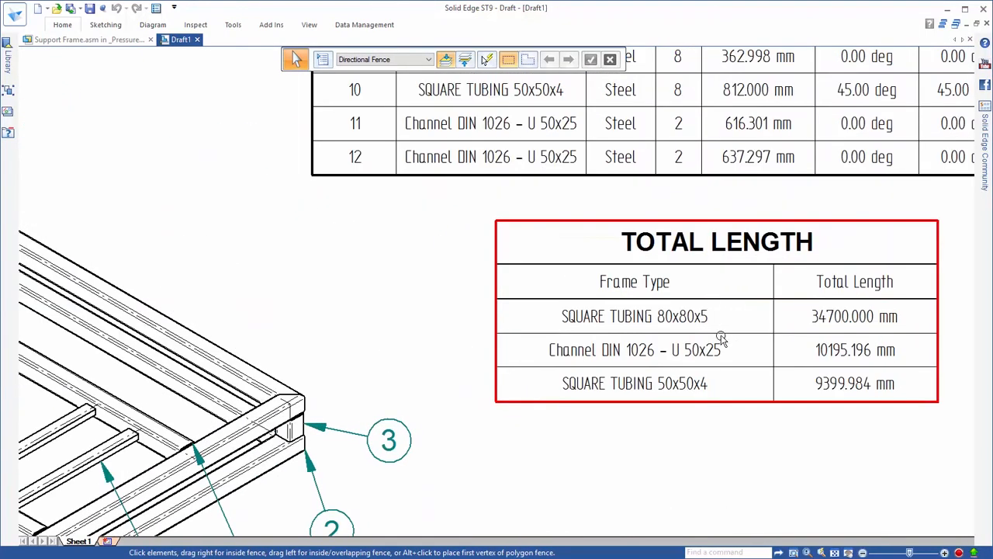
Set the frame rough cut end clearance of the Total Length parts list to 5 mm
right_click(727, 408)
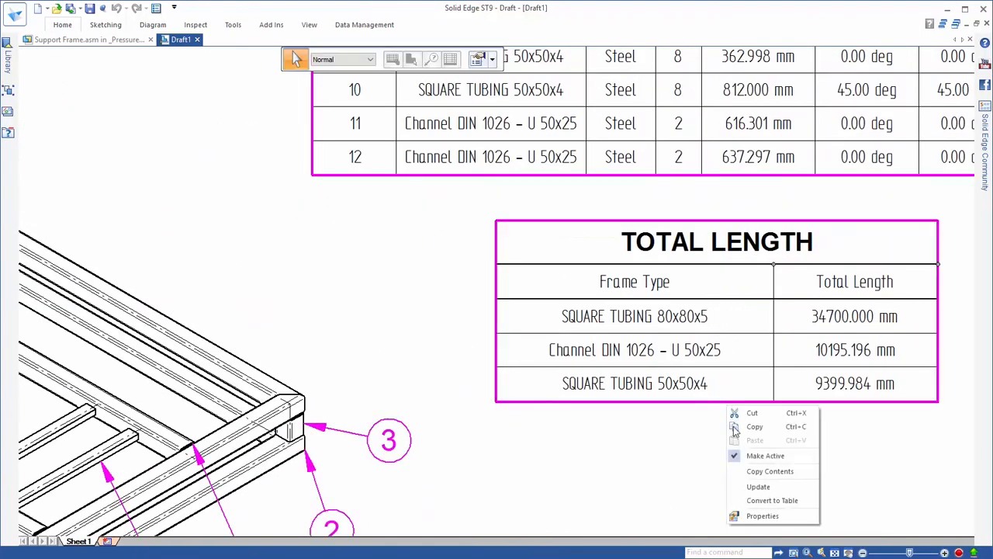
click(733, 515)
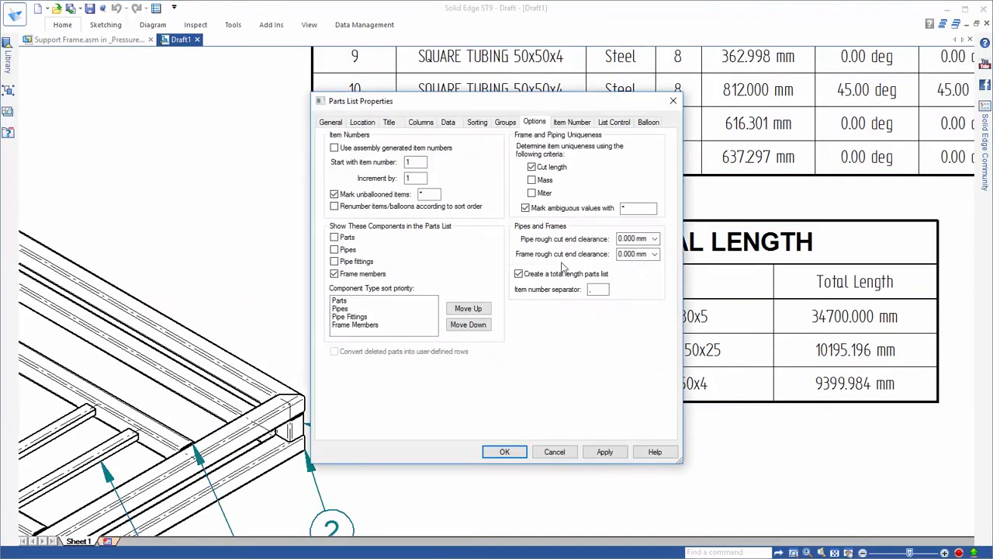
click(629, 254)
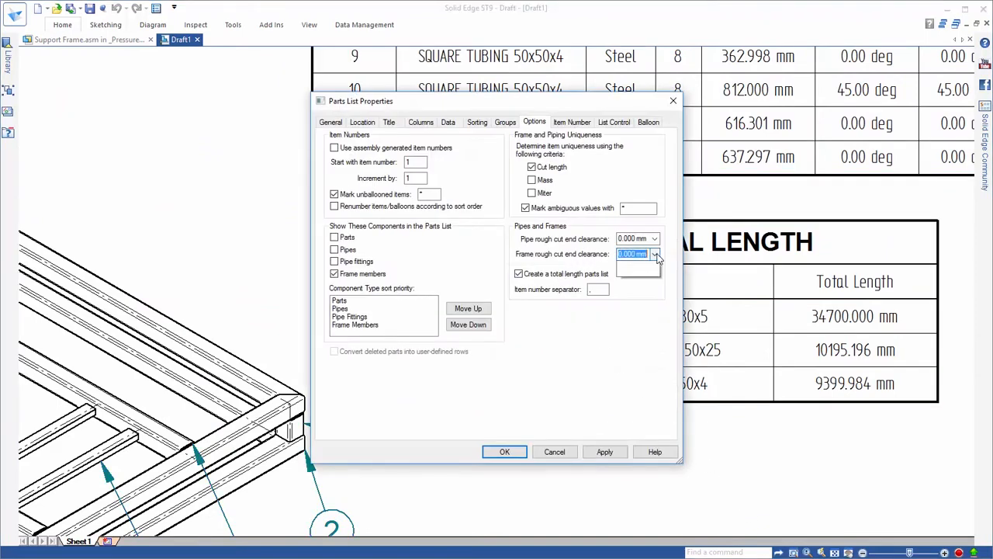
click(647, 278)
click(505, 452)
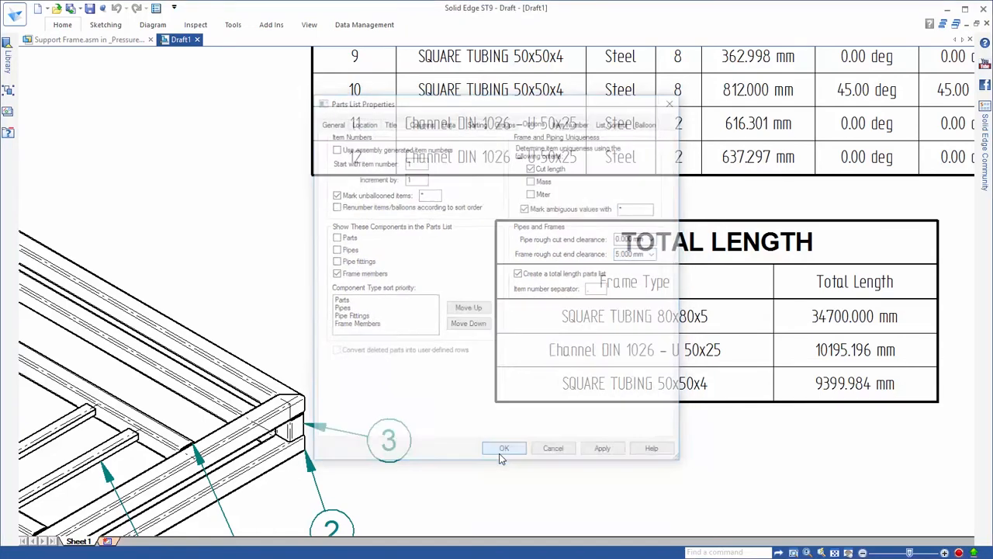
Place a size 5 fillet weld symbol, taken from the model weld, where the short channel meets the long tube in the frame's front bay
key(ctrl+f)
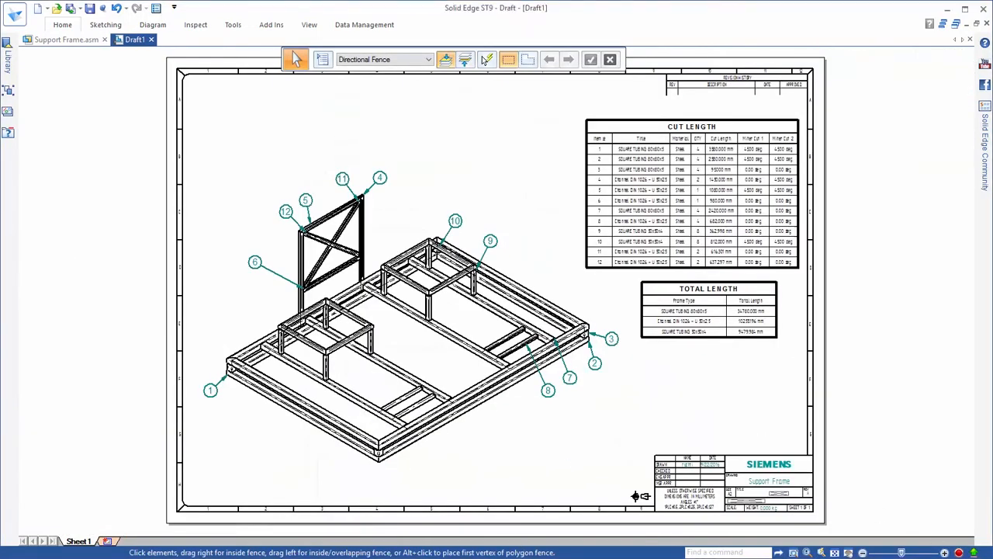
scroll(358, 371, up, 8)
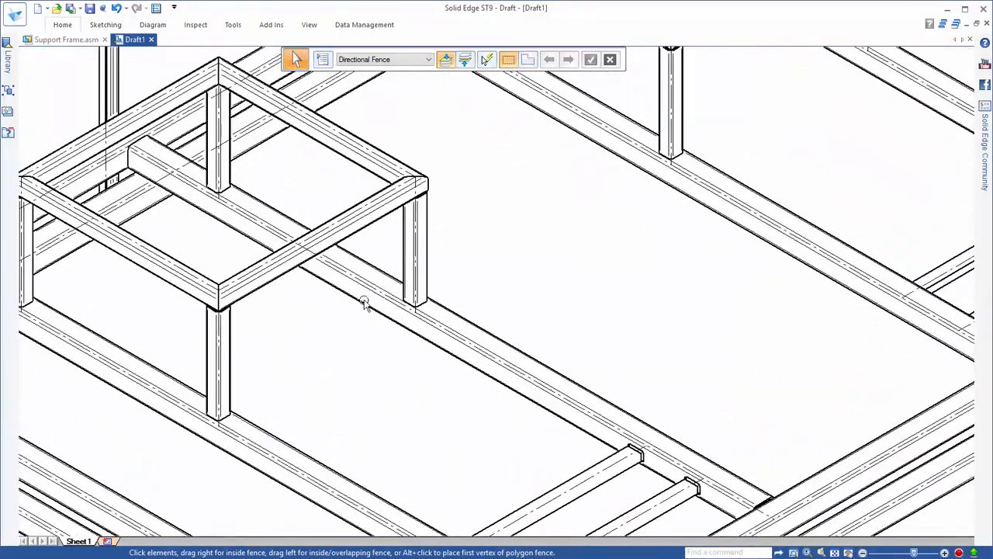
click(62, 24)
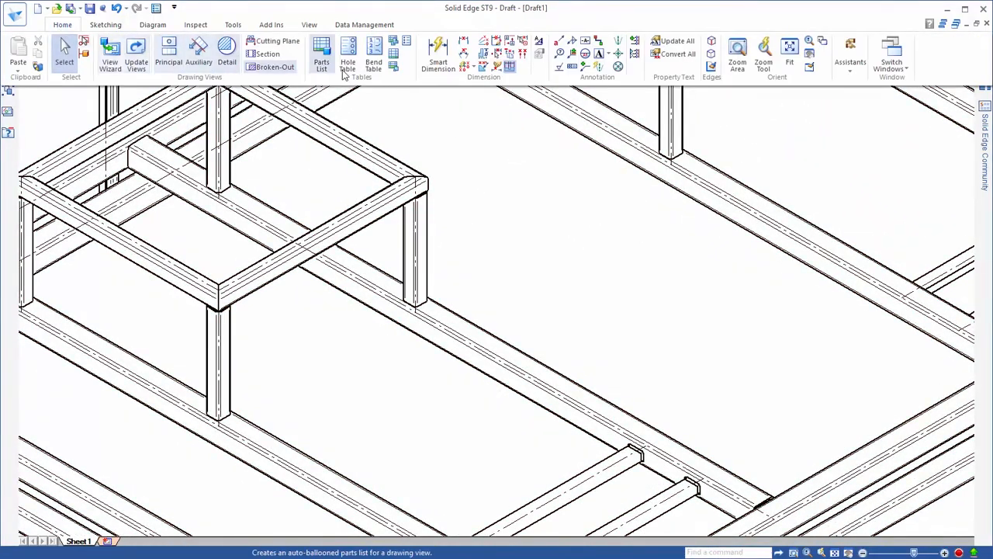
click(560, 52)
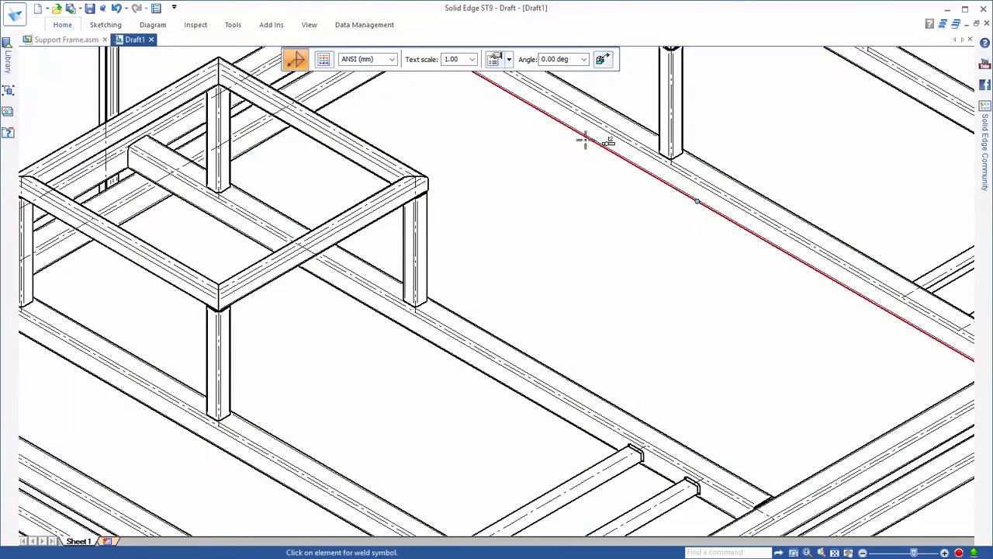
click(493, 60)
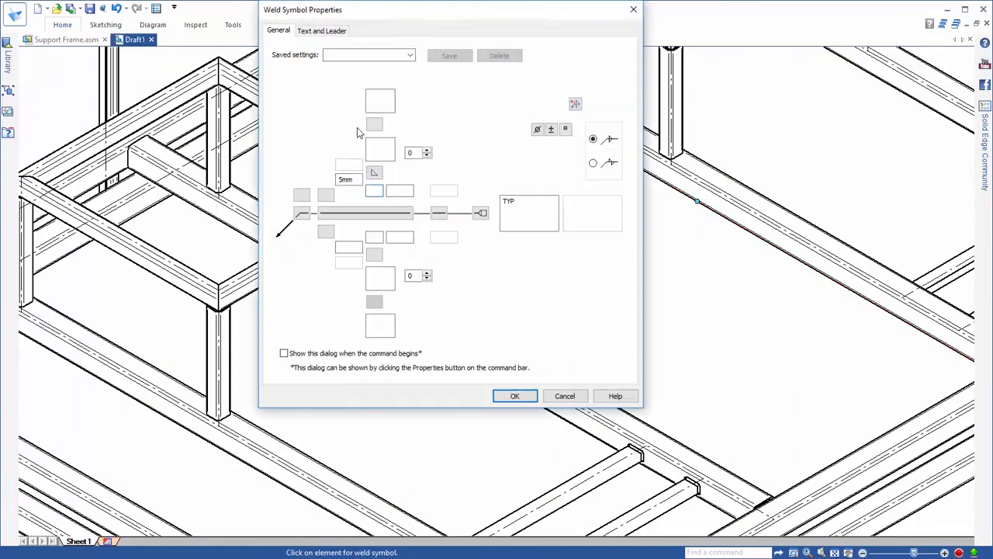
click(633, 10)
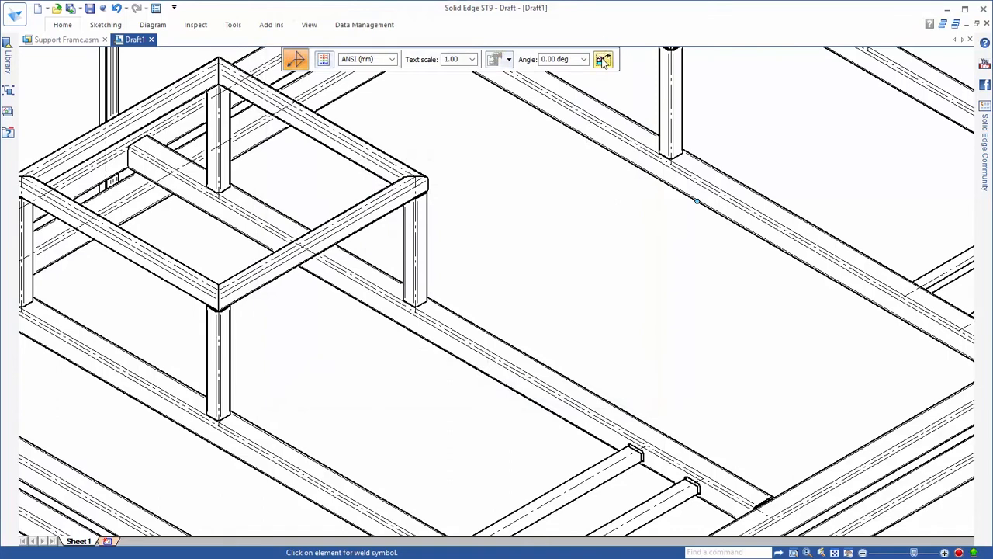
click(634, 439)
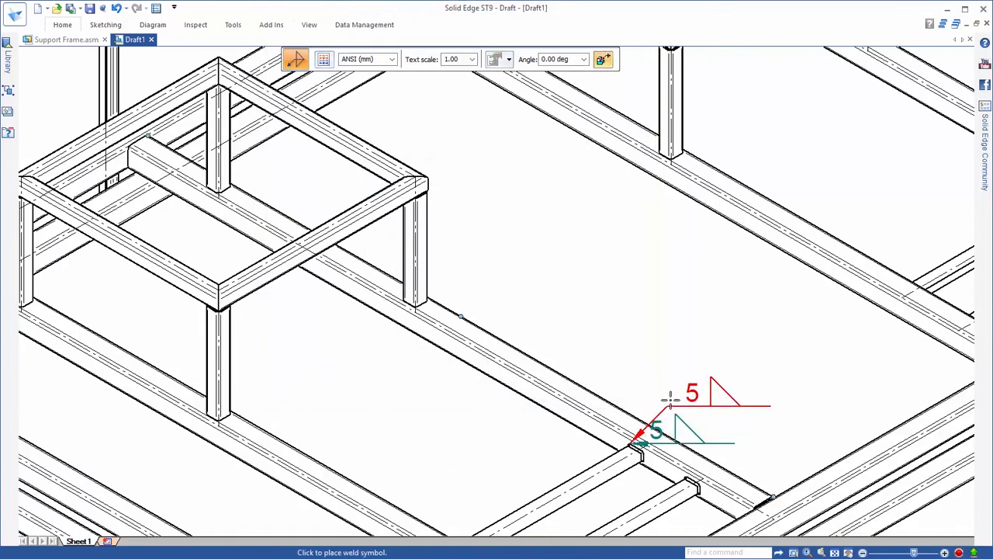
click(705, 378)
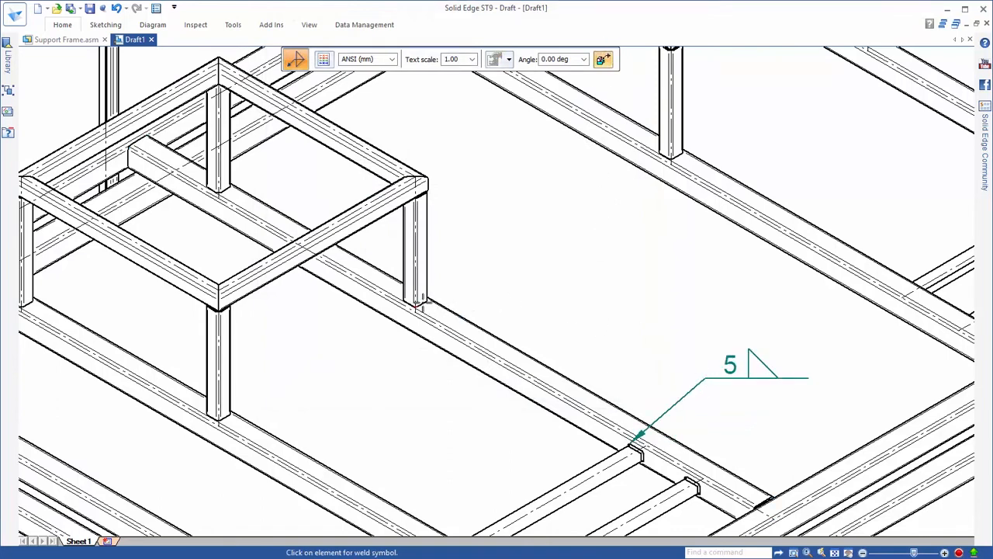
Place a 5mm fillet weld symbol with the tail note TYP at the base of the front pump stand's right post
click(419, 306)
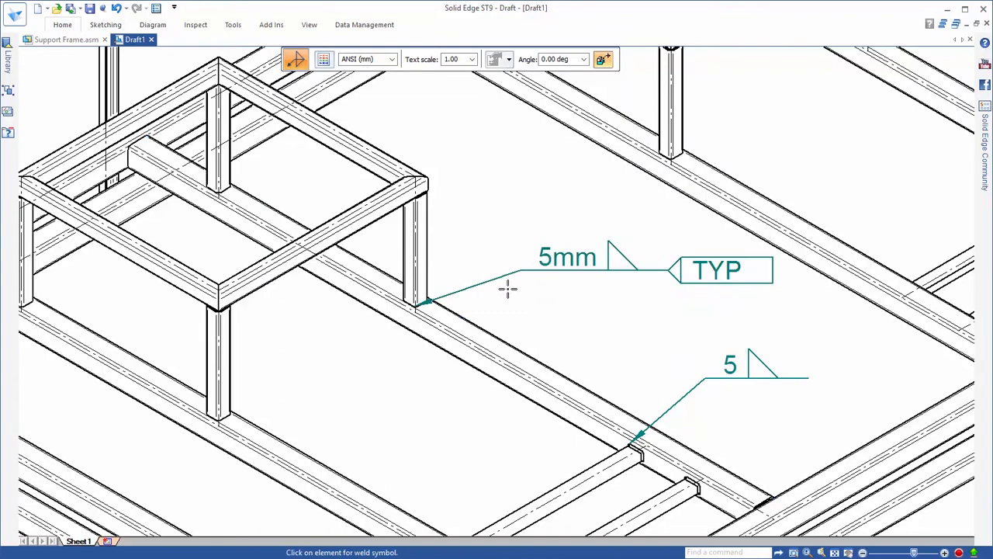
middle_click(508, 288)
middle_click(508, 289)
key(Escape)
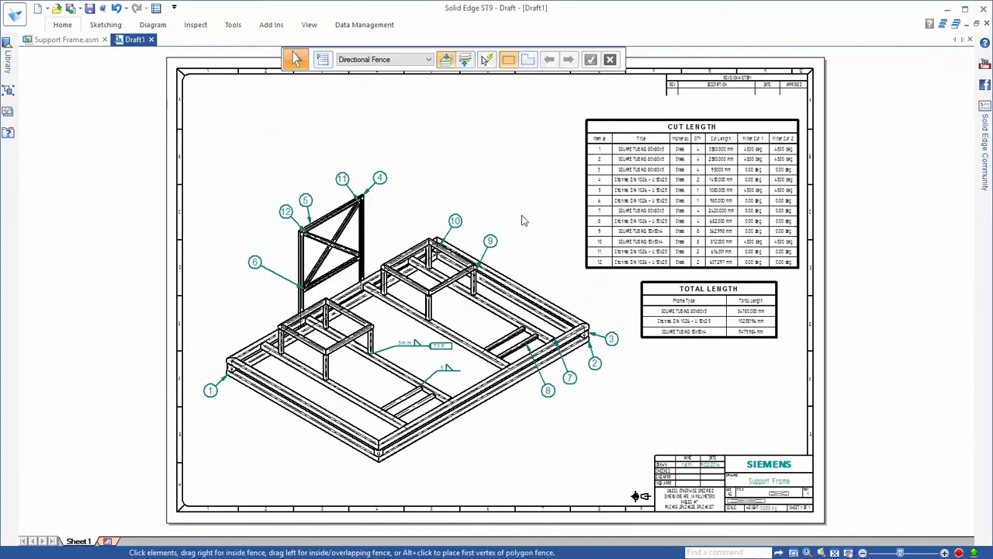